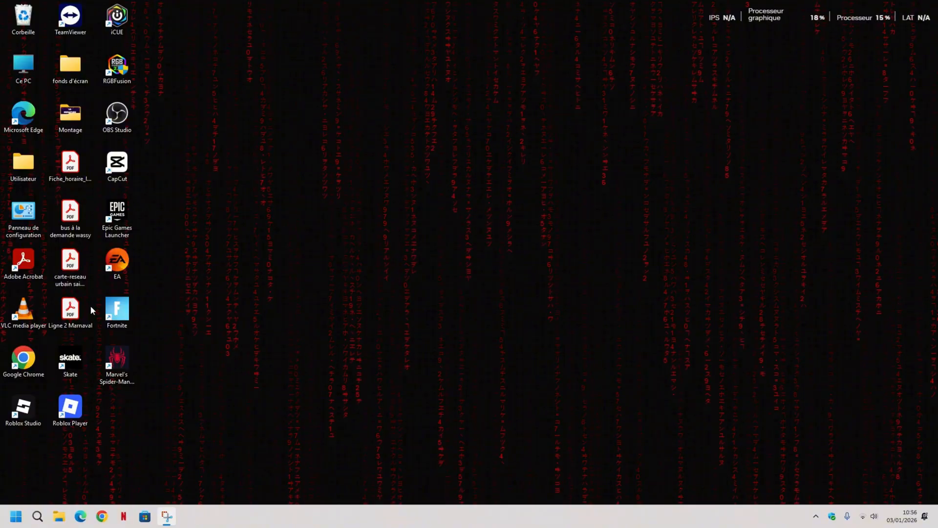
Open Google Chrome, search Google for Picsart and open the Picsart website.
{"action": "double_click", "coordinate": [21, 363]}
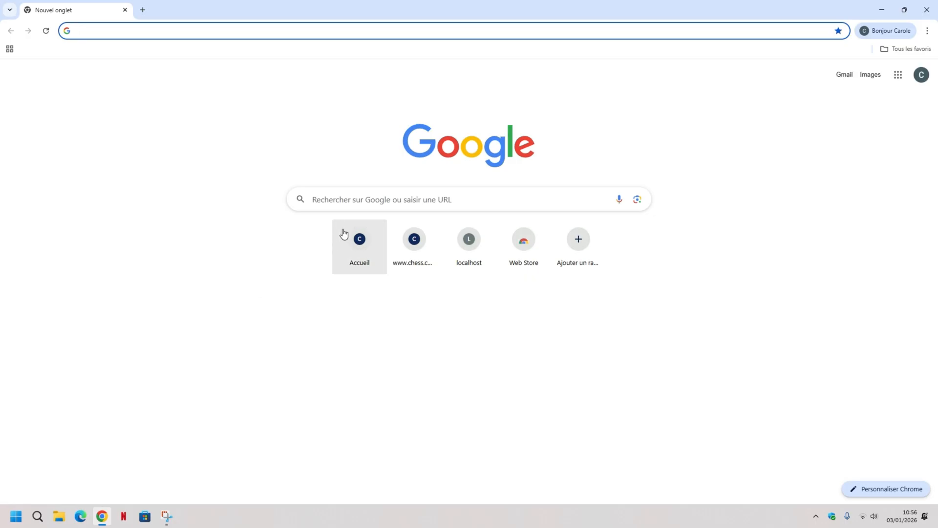
{"action": "left_click", "coordinate": [344, 200]}
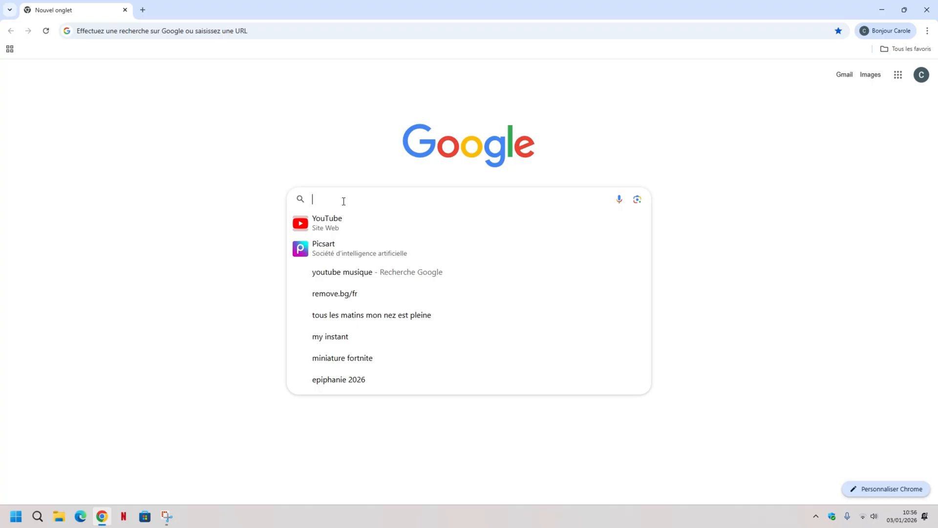
{"action": "left_click", "coordinate": [321, 249]}
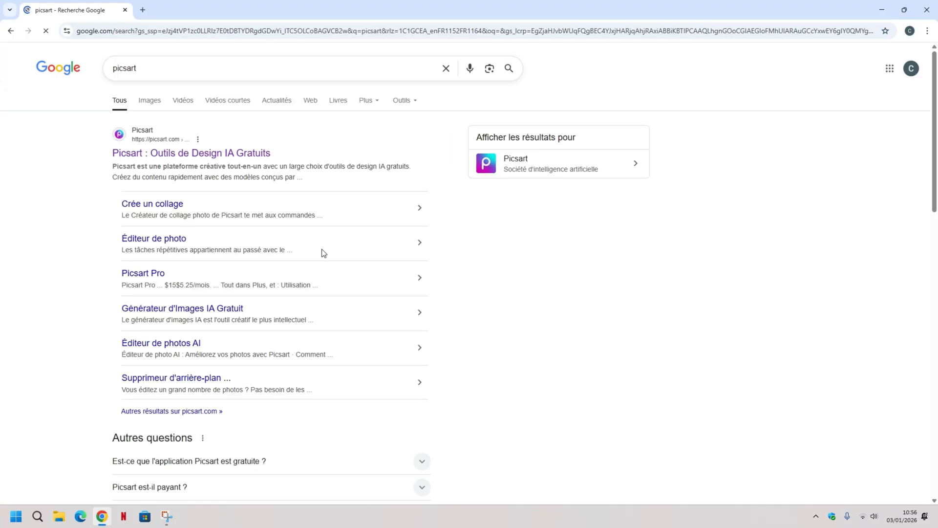
{"action": "left_click", "coordinate": [176, 157]}
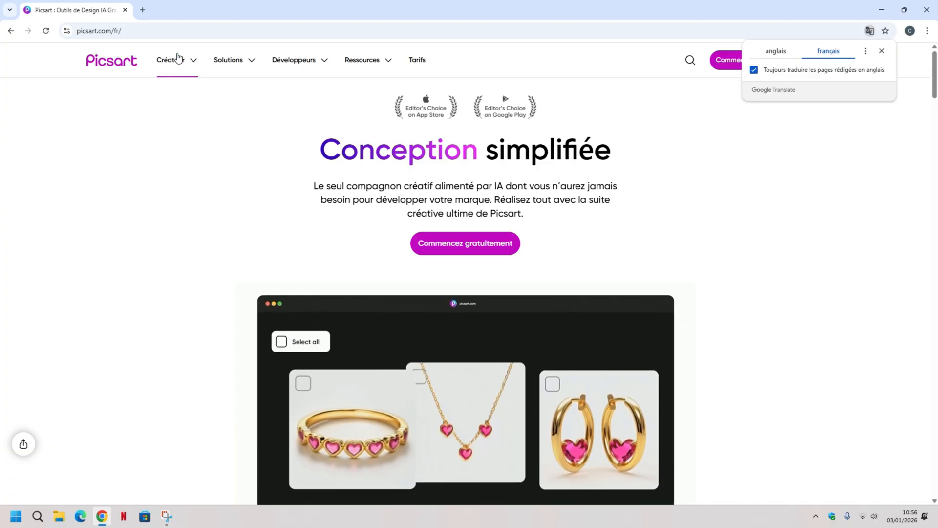
Browse Picsart's YouTube templates and filter them to YouTube thumbnails (Miniatures YouTube).
{"action": "left_click", "coordinate": [192, 63]}
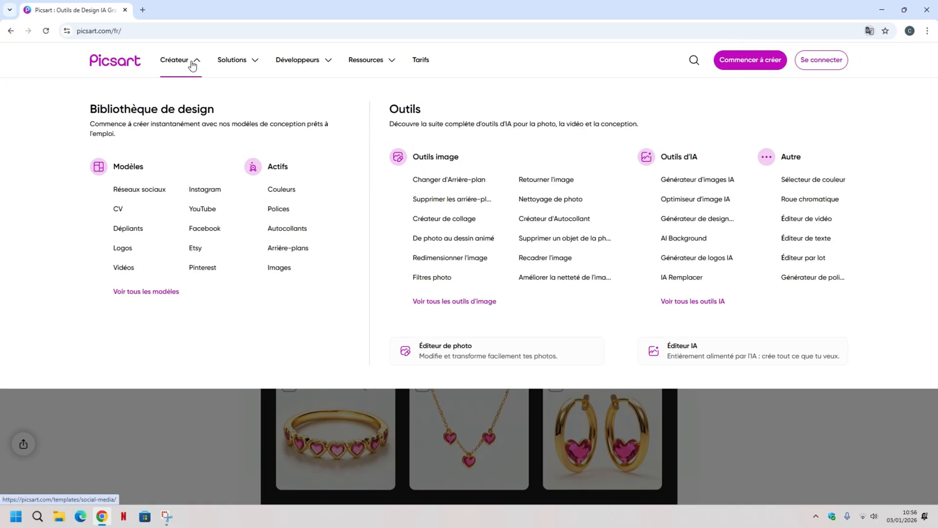
{"action": "left_click", "coordinate": [202, 210]}
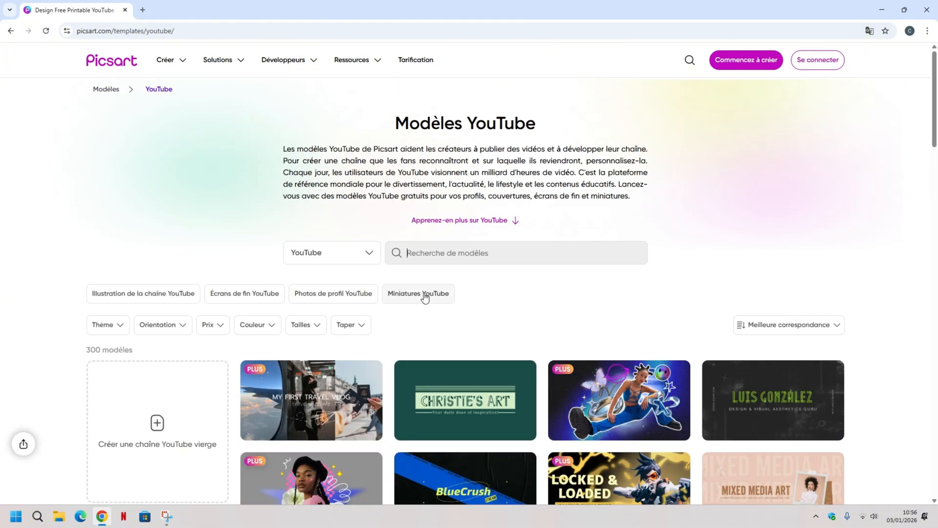
{"action": "left_click", "coordinate": [427, 296]}
{"action": "scroll", "coordinate": [410, 288], "scroll_direction": "down", "scroll_amount": 4}
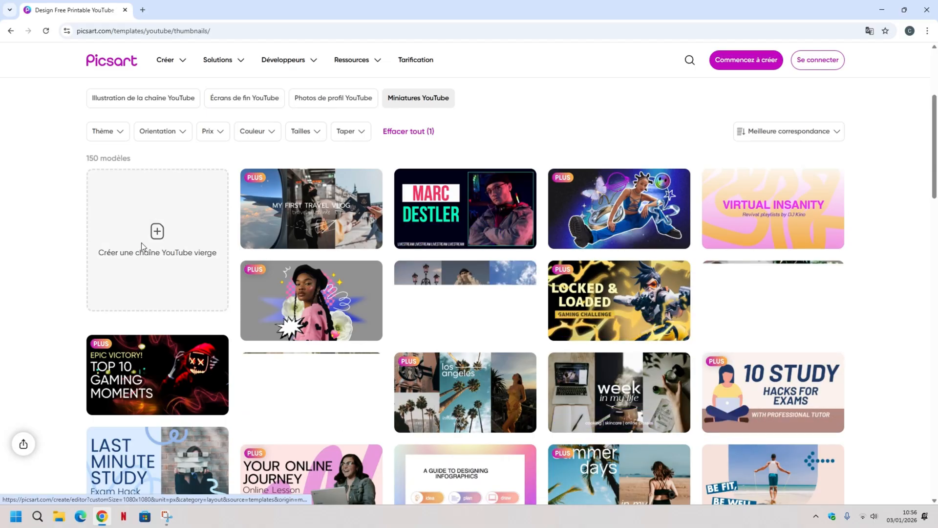
Start a blank YouTube design without signing in and resize the canvas to YouTube Thumbnail, 1280 × 720.
{"action": "left_click", "coordinate": [144, 245]}
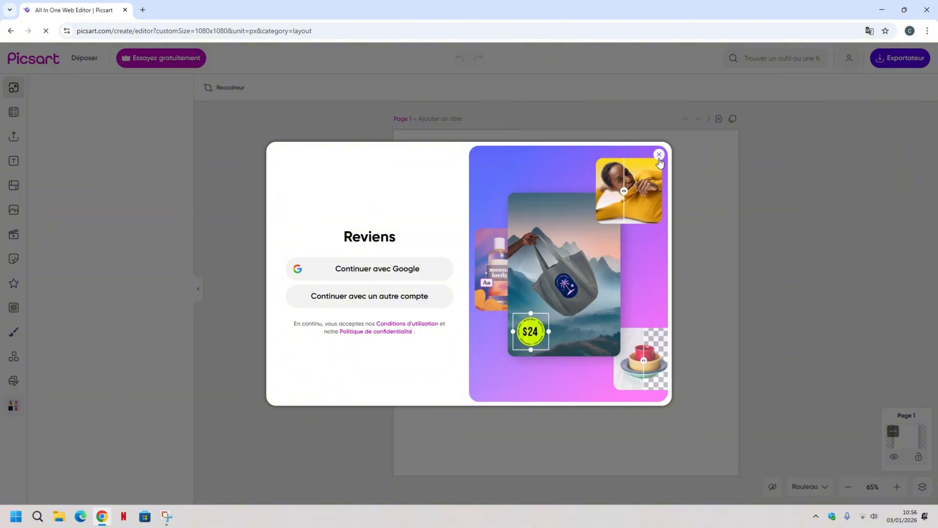
{"action": "left_click", "coordinate": [660, 155]}
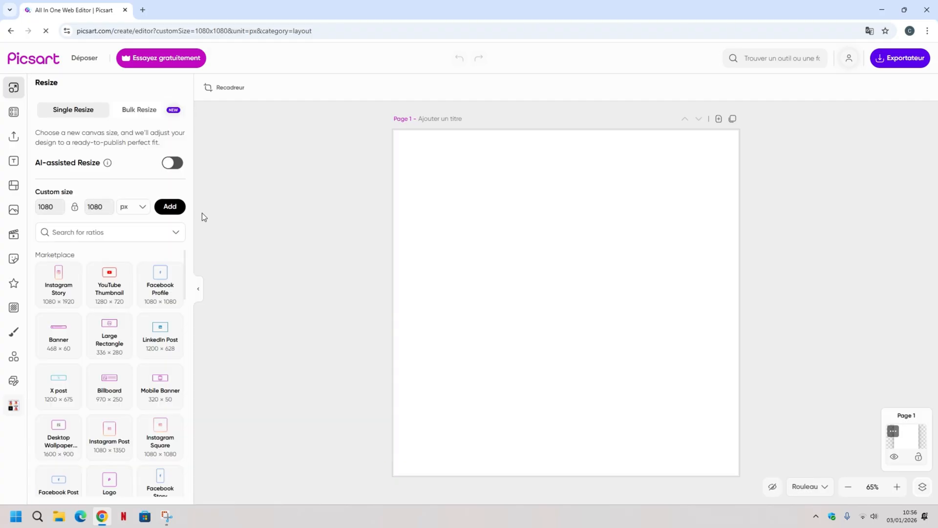
{"action": "left_click", "coordinate": [110, 294]}
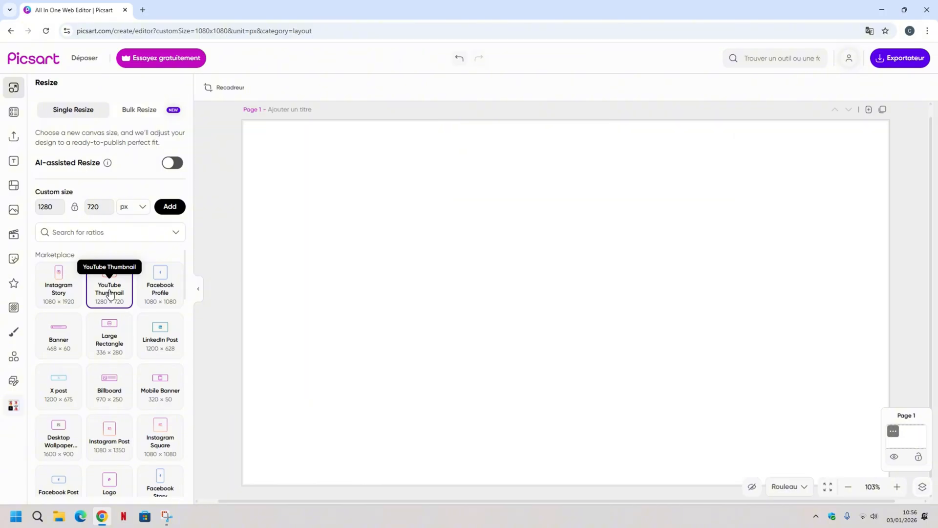
{"action": "left_click", "coordinate": [12, 210]}
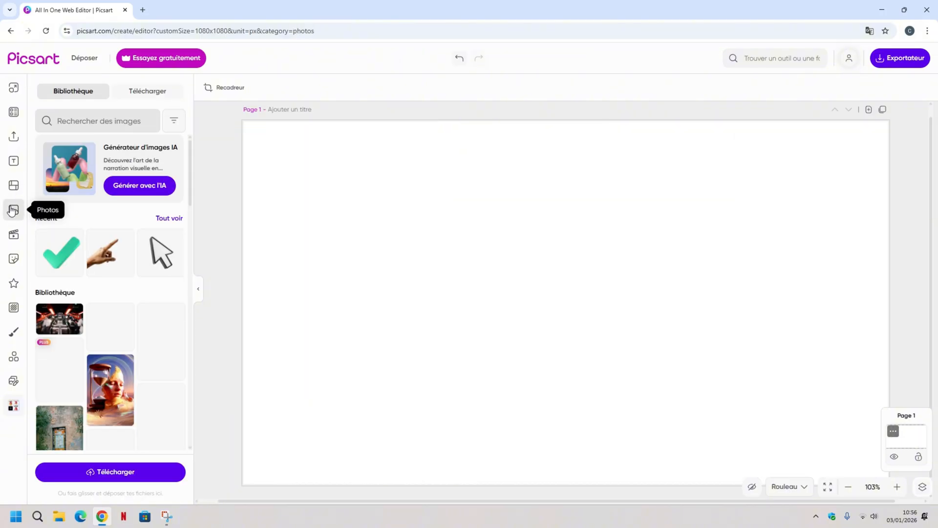
{"action": "left_click", "coordinate": [104, 476]}
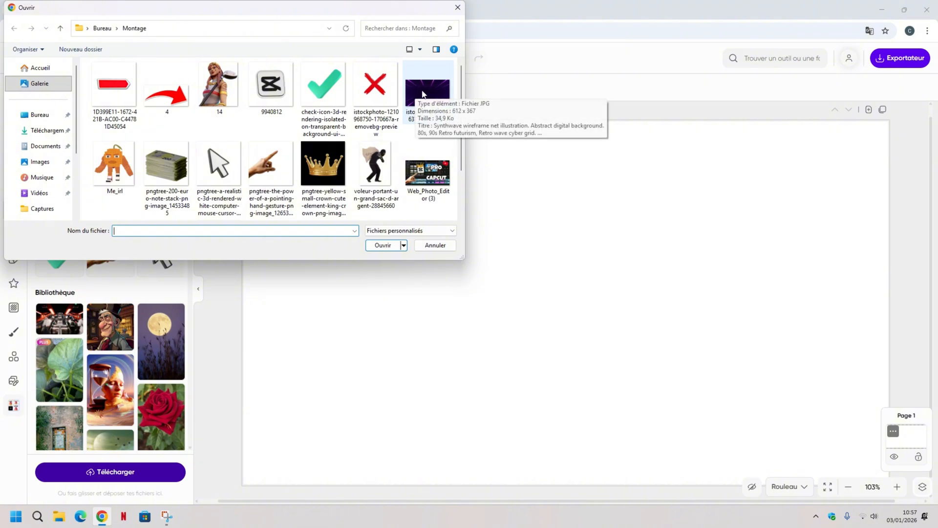
{"action": "left_click", "coordinate": [420, 91]}
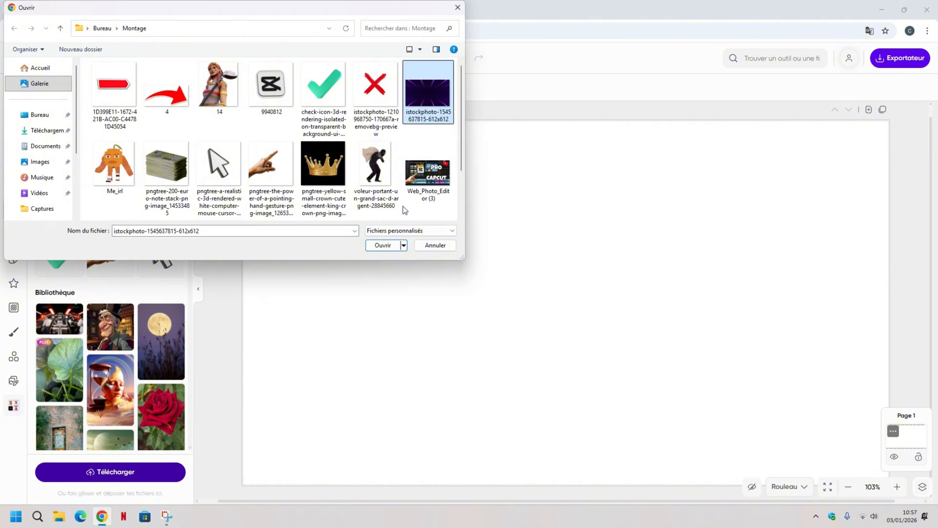
{"action": "left_click", "coordinate": [391, 245]}
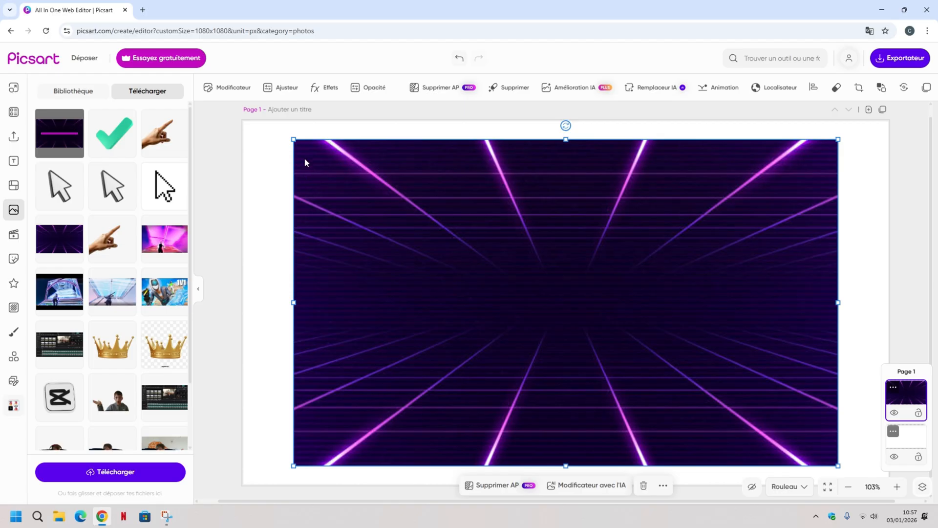
Align the purple neon grid image with the canvas's upper-left corner and stretch it to fill the whole canvas as background.
{"action": "left_click_drag", "start_coordinate": [305, 162], "coordinate": [258, 158]}
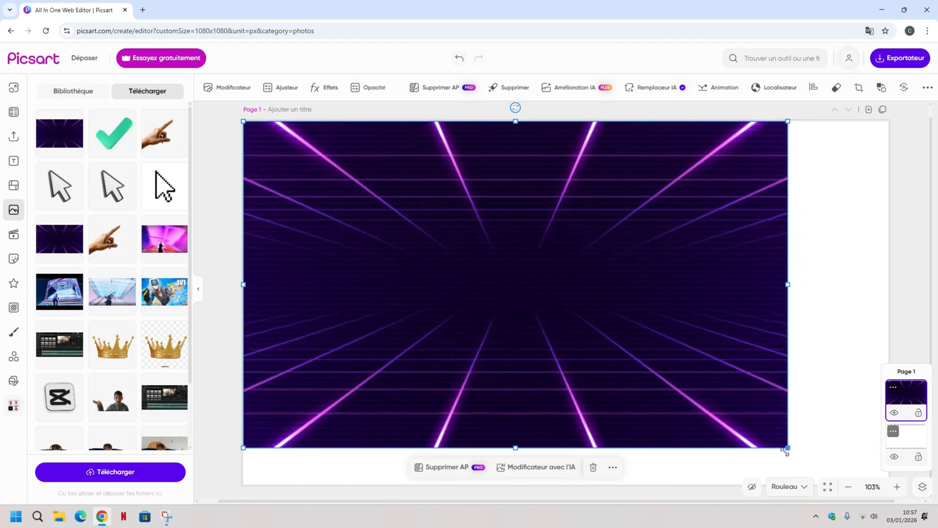
{"action": "left_click_drag", "start_coordinate": [788, 447], "coordinate": [860, 476]}
{"action": "left_click_drag", "start_coordinate": [848, 303], "coordinate": [889, 307]}
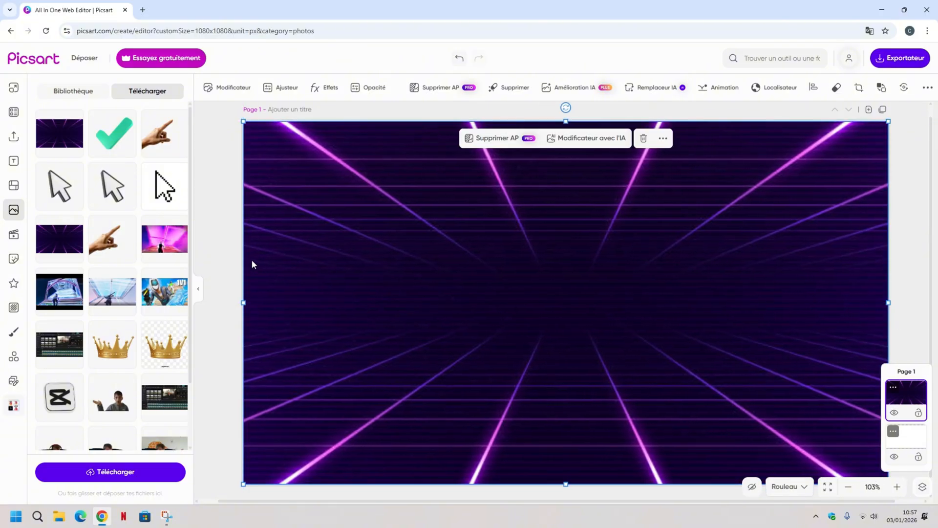
{"action": "left_click", "coordinate": [213, 233]}
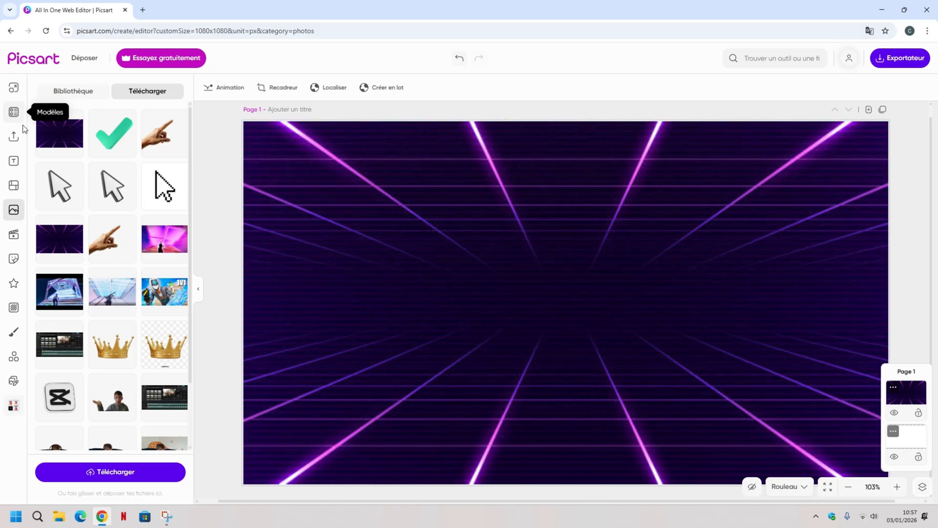
Add a text box near the canvas centre and replace its placeholder with "La miniature".
{"action": "left_click", "coordinate": [14, 165]}
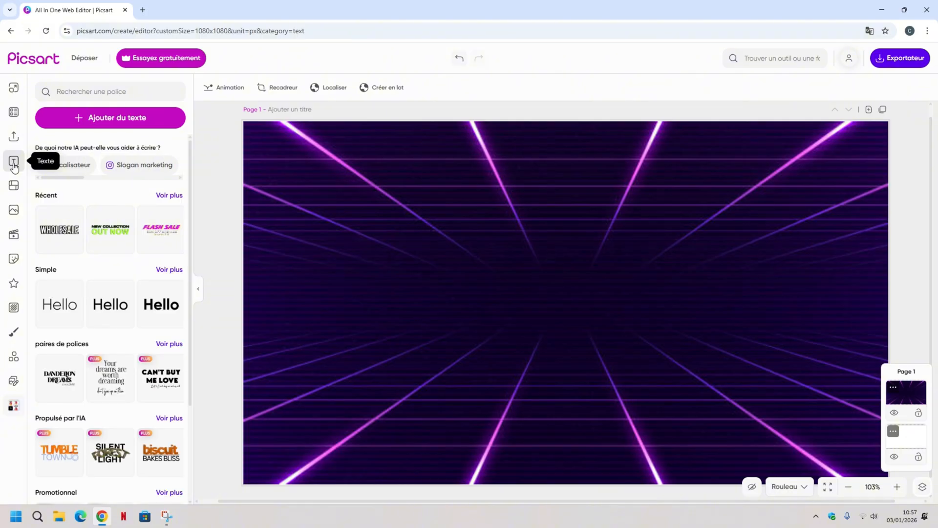
{"action": "left_click", "coordinate": [101, 117]}
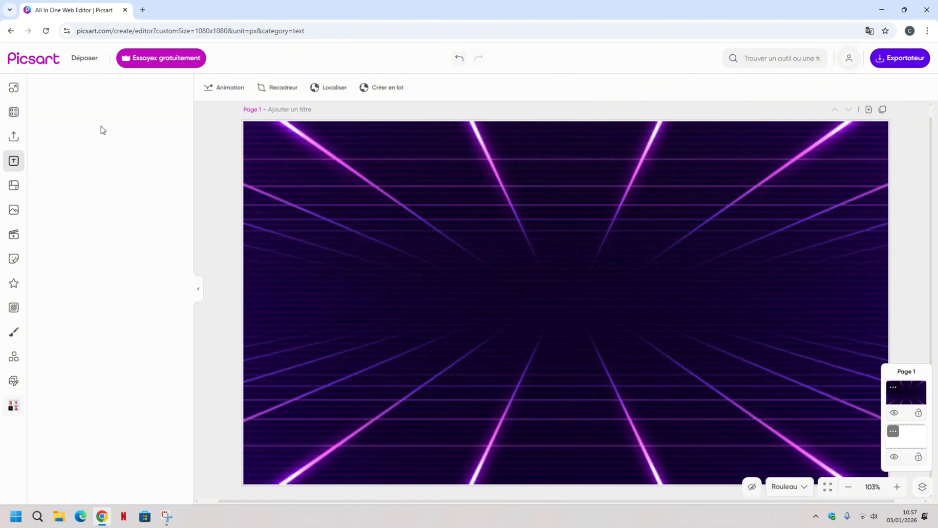
{"action": "left_click_drag", "start_coordinate": [522, 295], "coordinate": [445, 284]}
{"action": "double_click", "coordinate": [593, 300]}
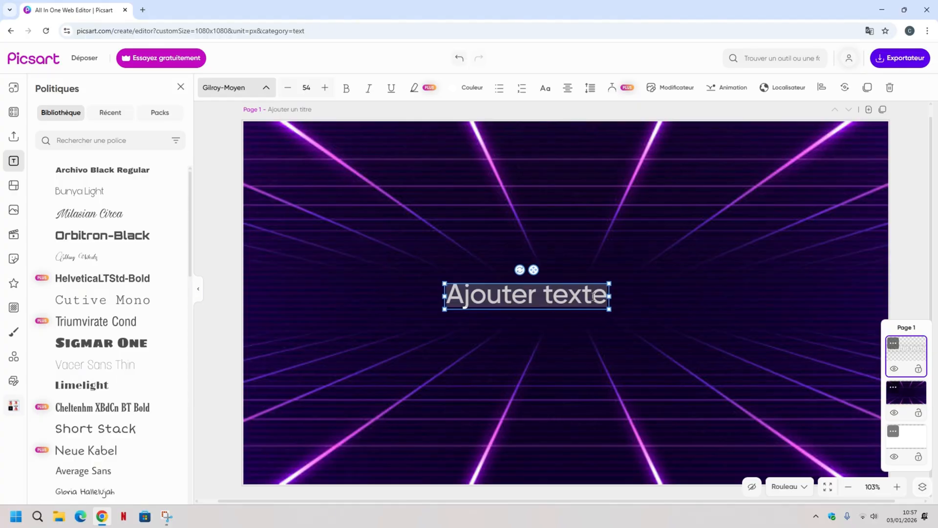
{"action": "key", "text": "BackSpace"}
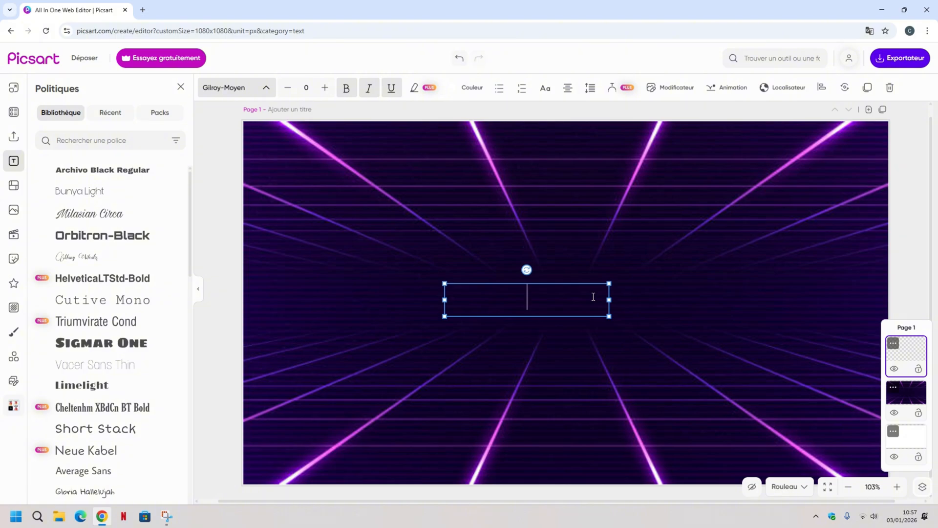
{"action": "type", "text": "La"}
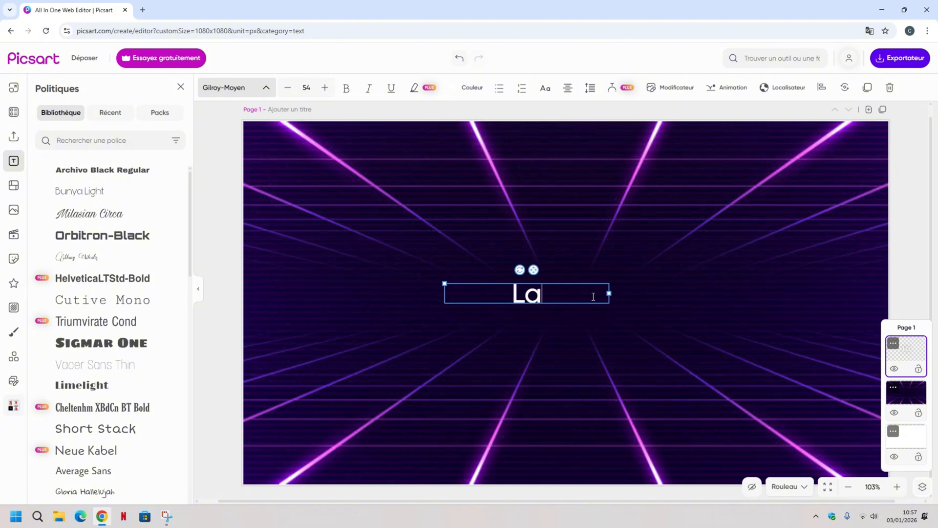
{"action": "type", "text": " min"}
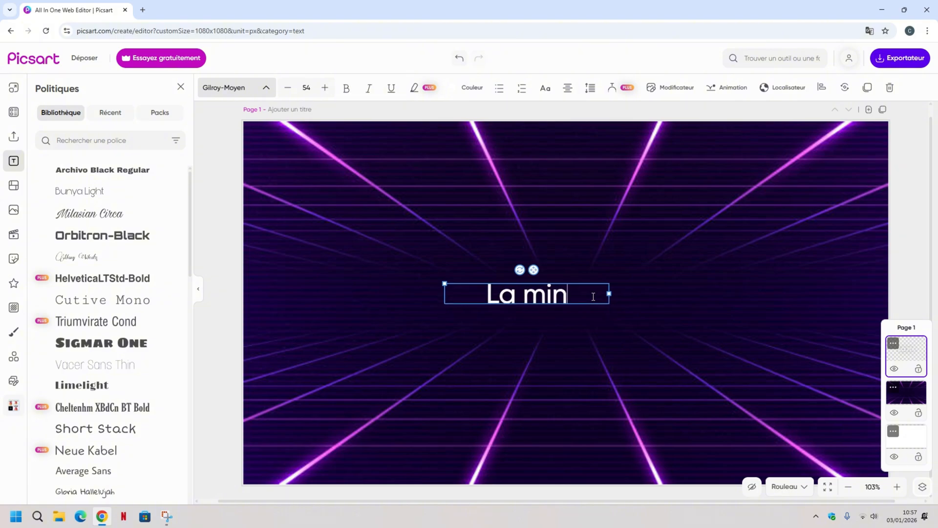
{"action": "type", "text": "iature"}
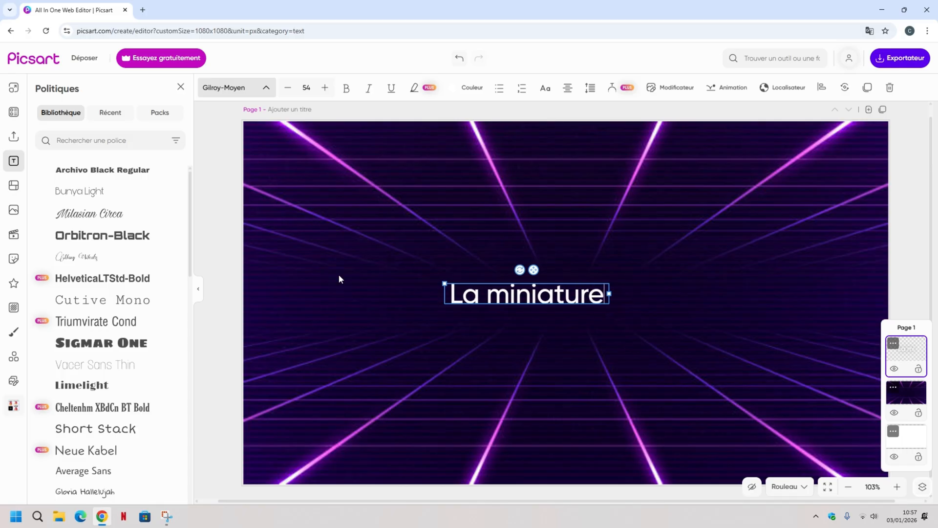
{"action": "left_click", "coordinate": [207, 230]}
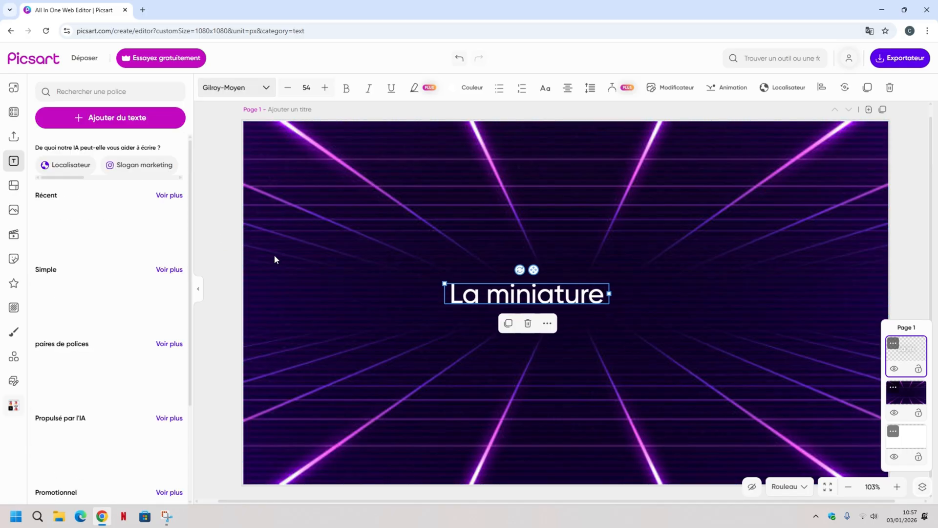
Enlarge the "La miniature" text to size 103 and centre it horizontally in the upper half of the canvas.
{"action": "left_click", "coordinate": [222, 244]}
{"action": "left_click", "coordinate": [449, 282]}
{"action": "left_click_drag", "start_coordinate": [448, 282], "coordinate": [374, 171]}
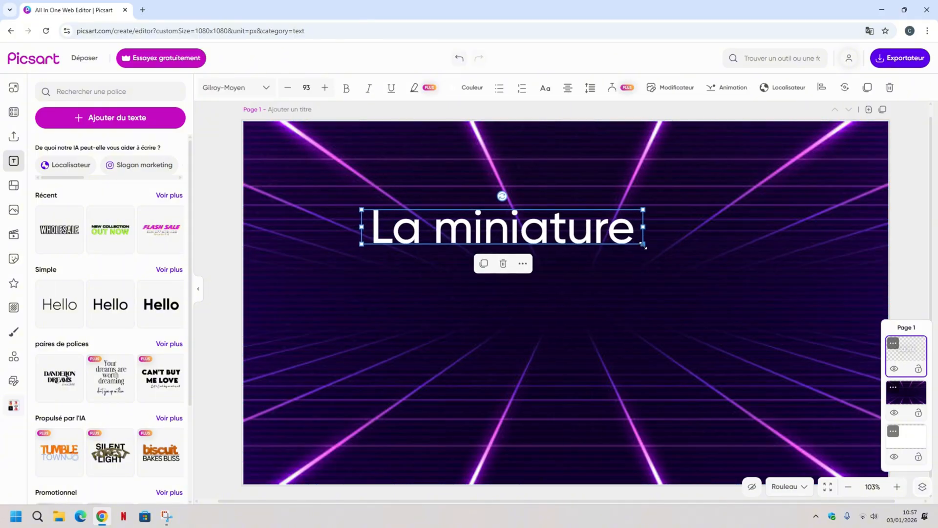
{"action": "left_click_drag", "start_coordinate": [640, 247], "coordinate": [738, 266]}
{"action": "left_click_drag", "start_coordinate": [601, 236], "coordinate": [613, 236]}
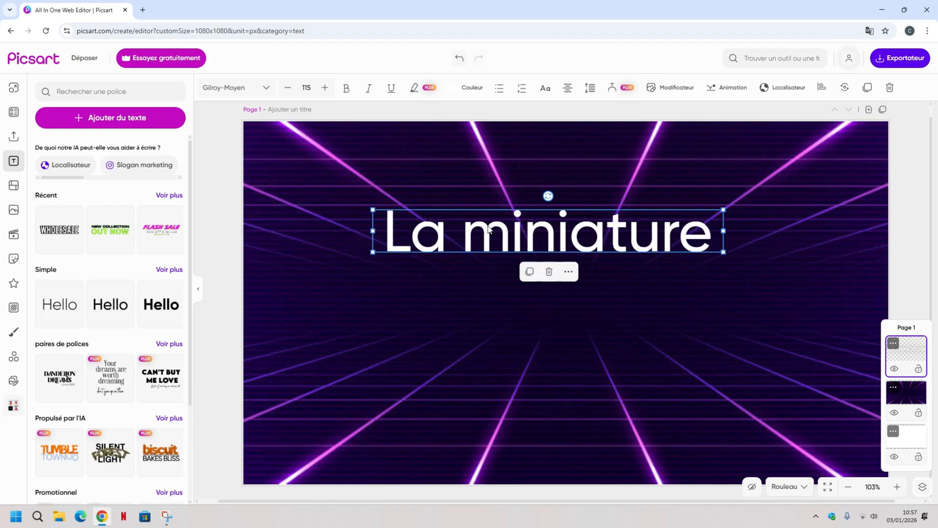
{"action": "left_click_drag", "start_coordinate": [371, 207], "coordinate": [411, 214]}
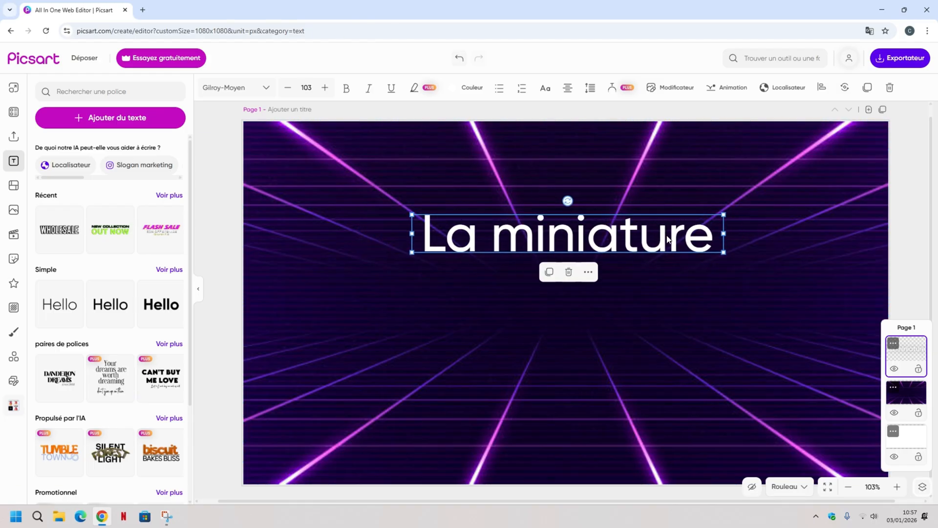
{"action": "mouse_move", "coordinate": [667, 236]}
{"action": "left_mouse_down"}
{"action": "mouse_move", "coordinate": [655, 237]}
{"action": "mouse_move", "coordinate": [678, 234]}
{"action": "mouse_move", "coordinate": [655, 230]}
{"action": "mouse_move", "coordinate": [664, 232]}
{"action": "left_mouse_up"}
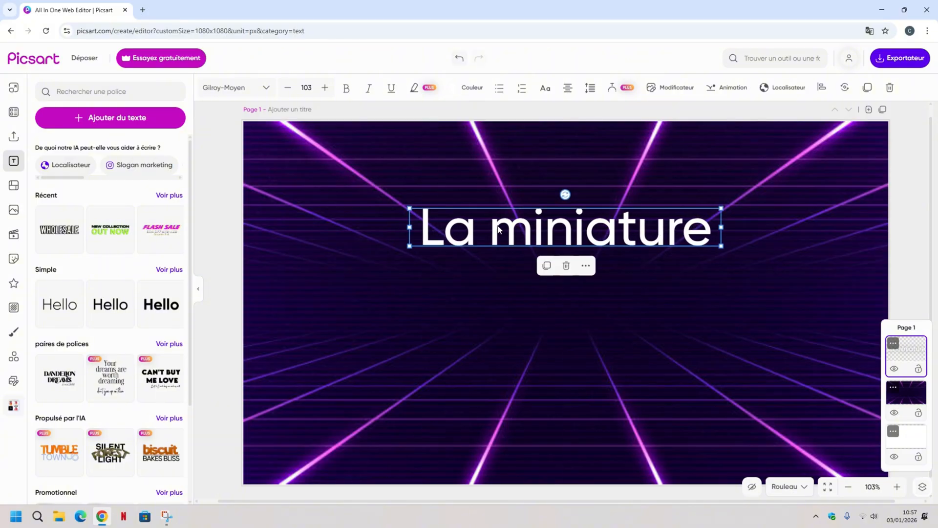
Try the Sigmar One font on the "La miniature" text and settle on Luckiest Guy.
{"action": "left_click", "coordinate": [268, 88]}
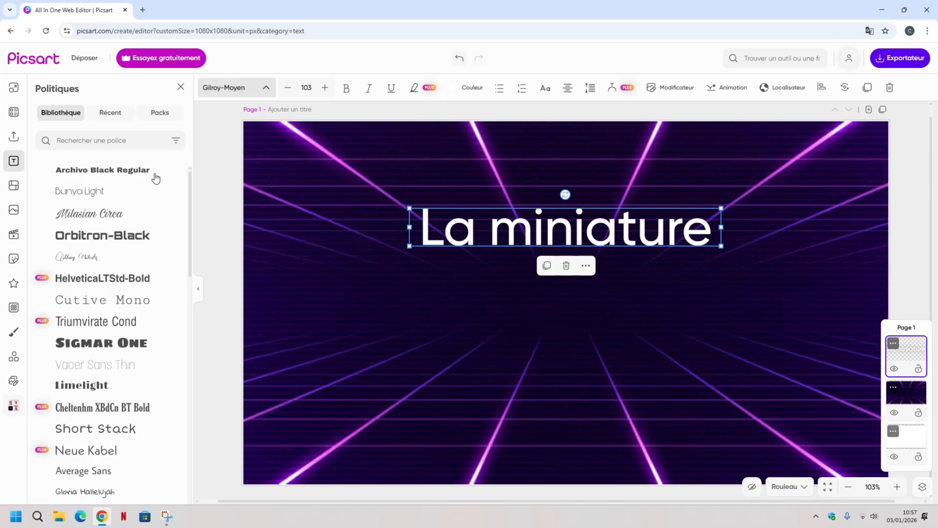
{"action": "scroll", "coordinate": [116, 205], "scroll_direction": "down", "scroll_amount": 2}
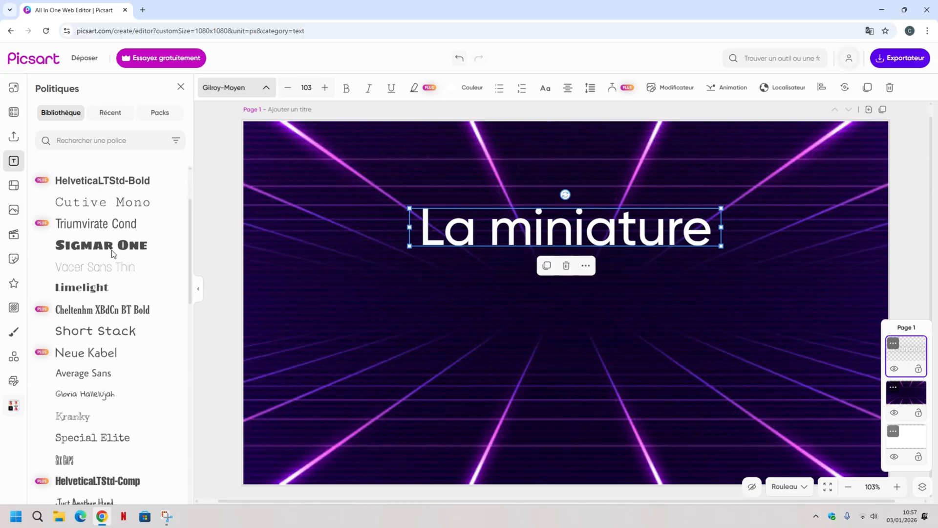
{"action": "left_click", "coordinate": [111, 247]}
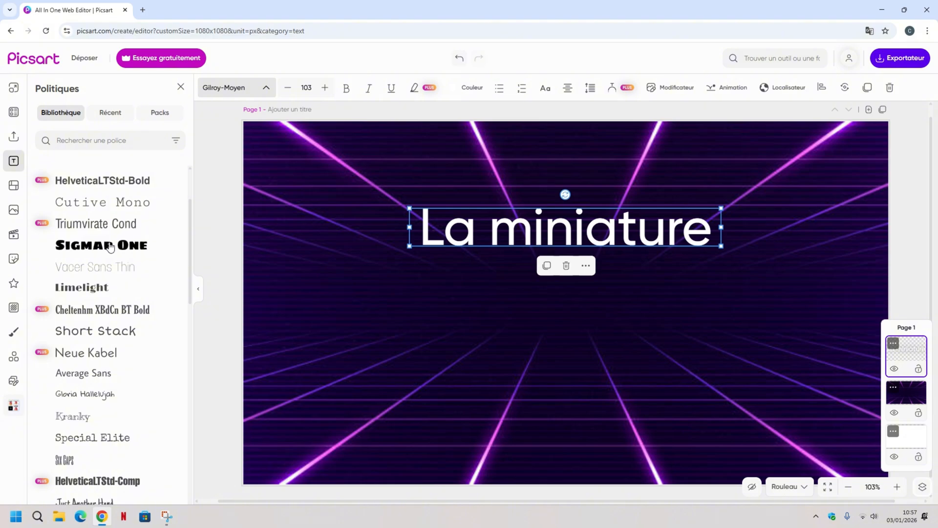
{"action": "scroll", "coordinate": [110, 247], "scroll_direction": "down", "scroll_amount": 3}
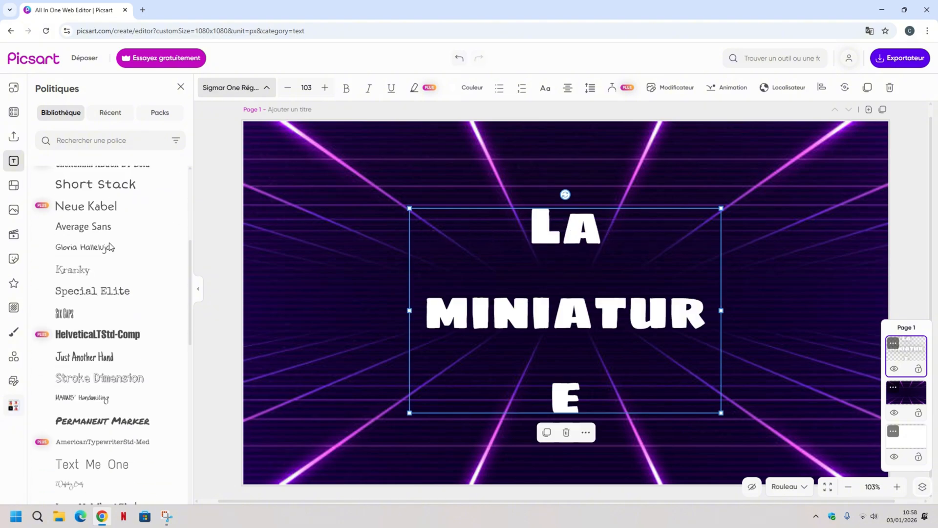
{"action": "scroll", "coordinate": [110, 247], "scroll_direction": "down", "scroll_amount": 5}
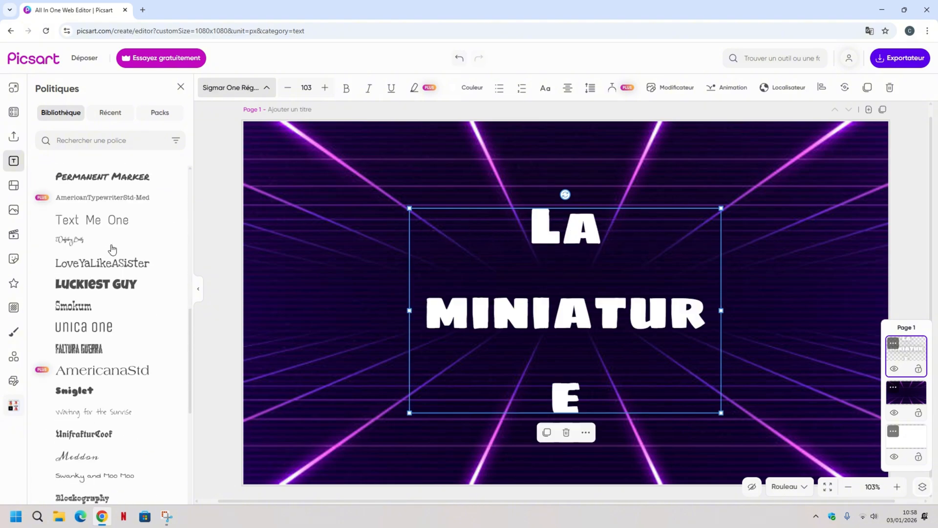
{"action": "left_click", "coordinate": [117, 288]}
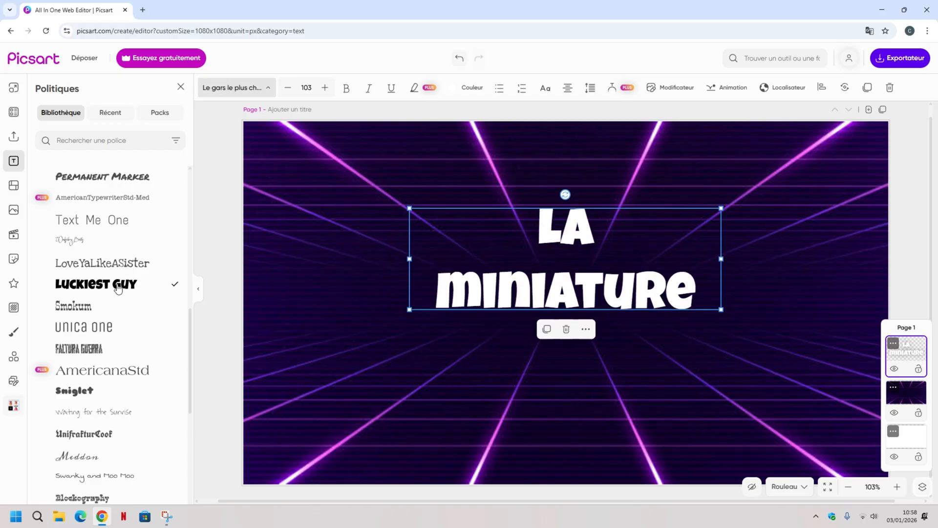
Move the "La miniature" title slightly higher on the canvas, keeping it horizontally centred, and deselect it.
{"action": "left_click", "coordinate": [223, 250]}
{"action": "left_click", "coordinate": [231, 254]}
{"action": "left_click_drag", "start_coordinate": [531, 281], "coordinate": [532, 250]}
{"action": "left_click", "coordinate": [218, 236]}
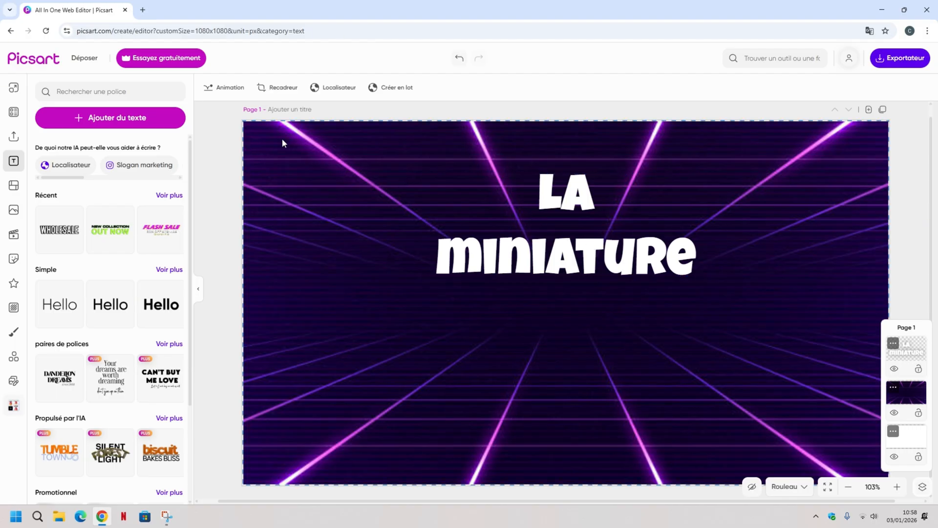
Add a new text box below the title and replace its placeholder with "Parfaite".
{"action": "left_click", "coordinate": [142, 125]}
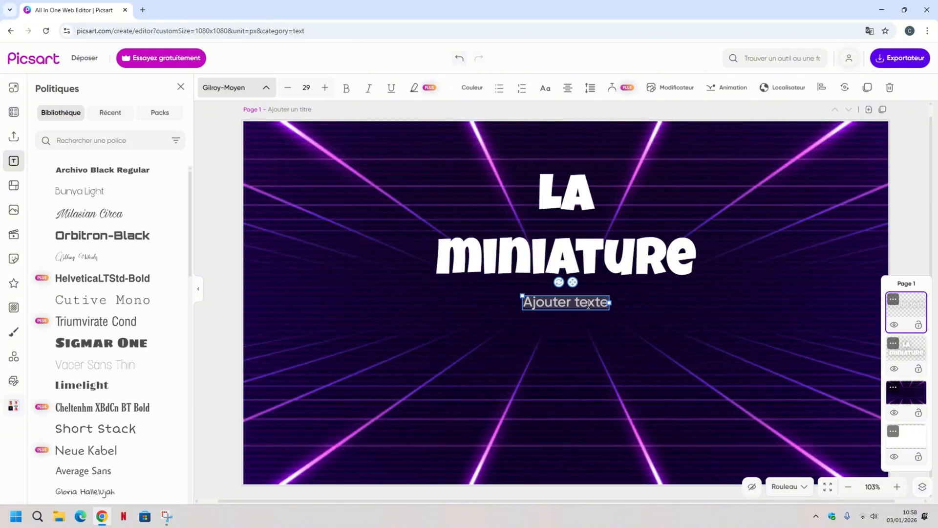
{"action": "key", "text": "BackSpace"}
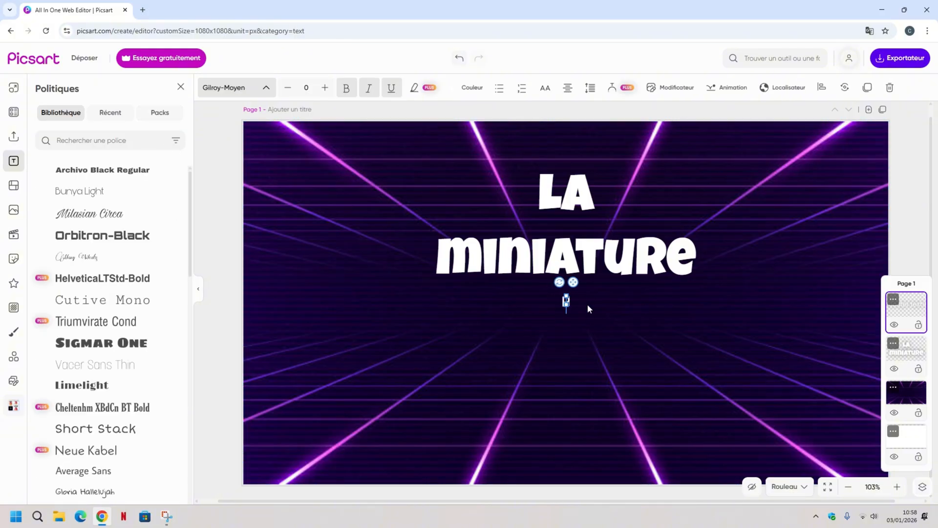
{"action": "type", "text": "Par"}
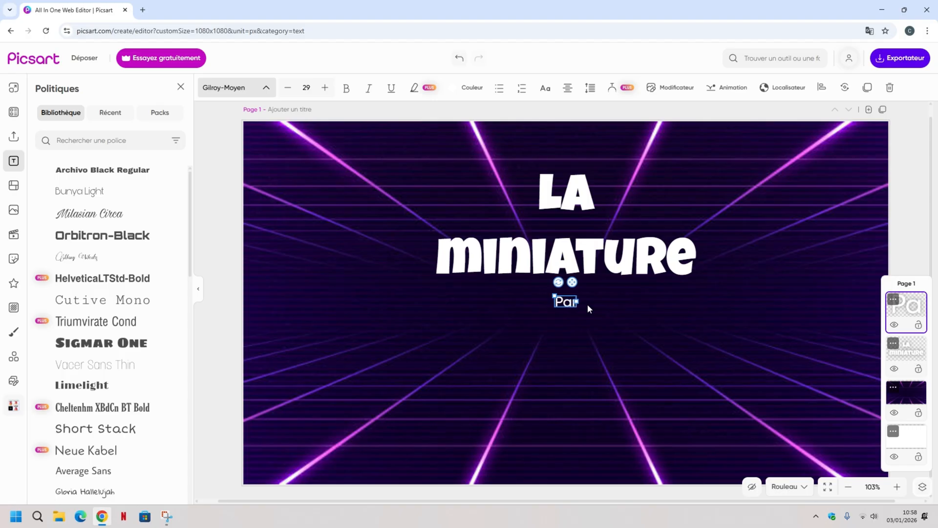
{"action": "type", "text": "fa"}
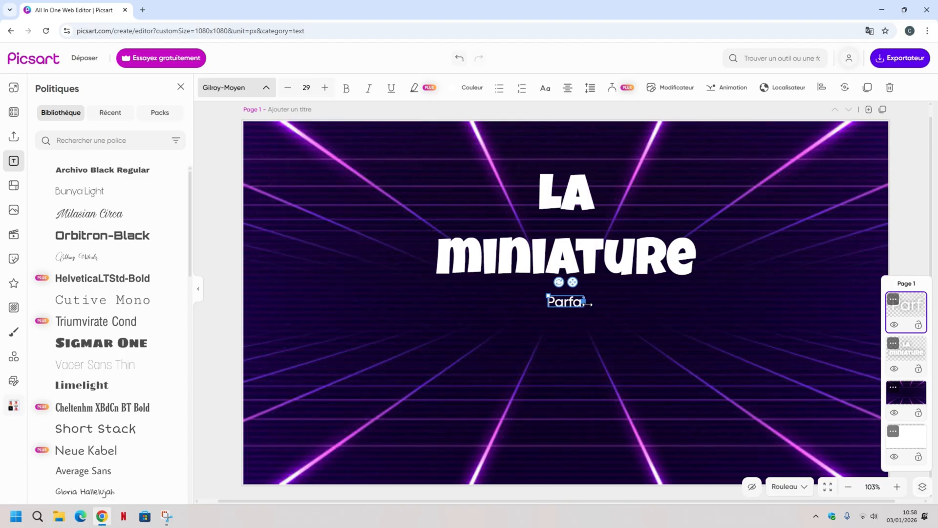
{"action": "type", "text": "it!"}
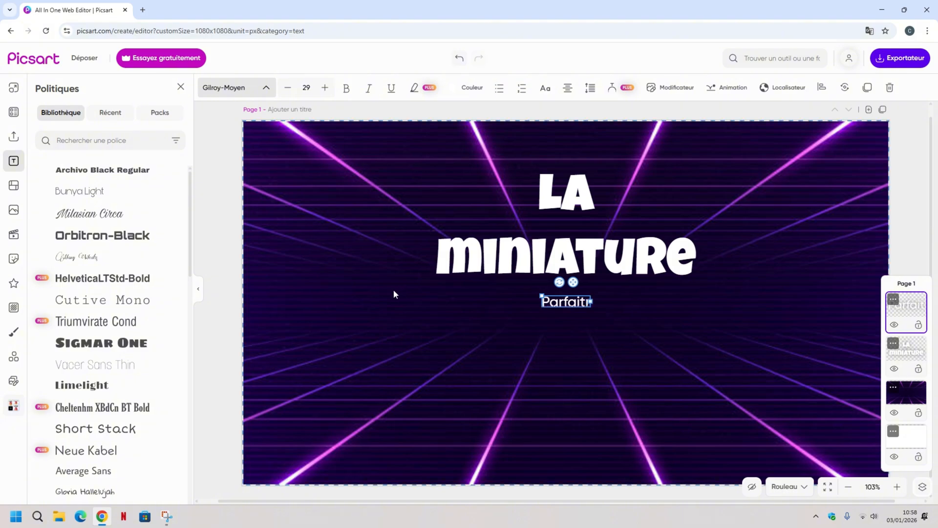
{"action": "key", "text": "BackSpace"}
{"action": "type", "text": "e"}
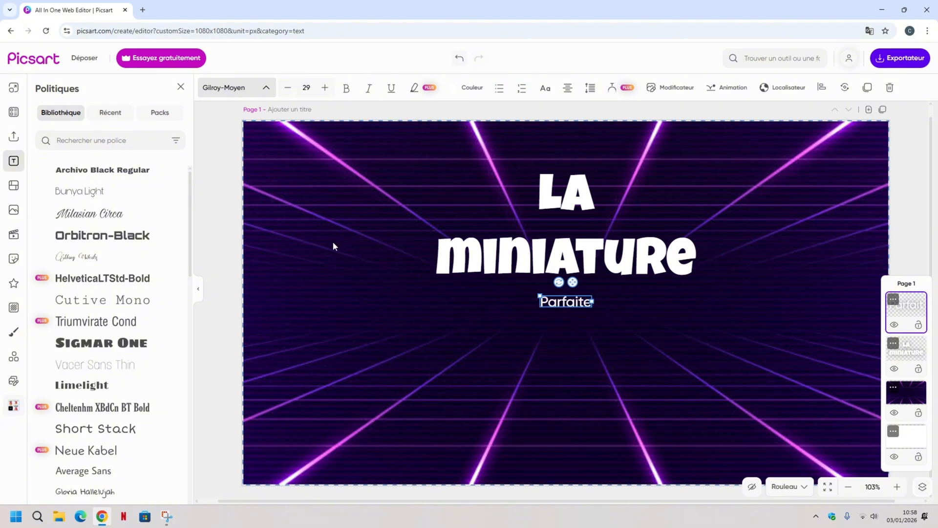
{"action": "left_click", "coordinate": [226, 224]}
{"action": "left_click", "coordinate": [225, 224]}
Enlarge the "Parfaite" text to size 128, centred below the title, and set its font to Luckiest Guy.
{"action": "left_click_drag", "start_coordinate": [567, 303], "coordinate": [430, 333]}
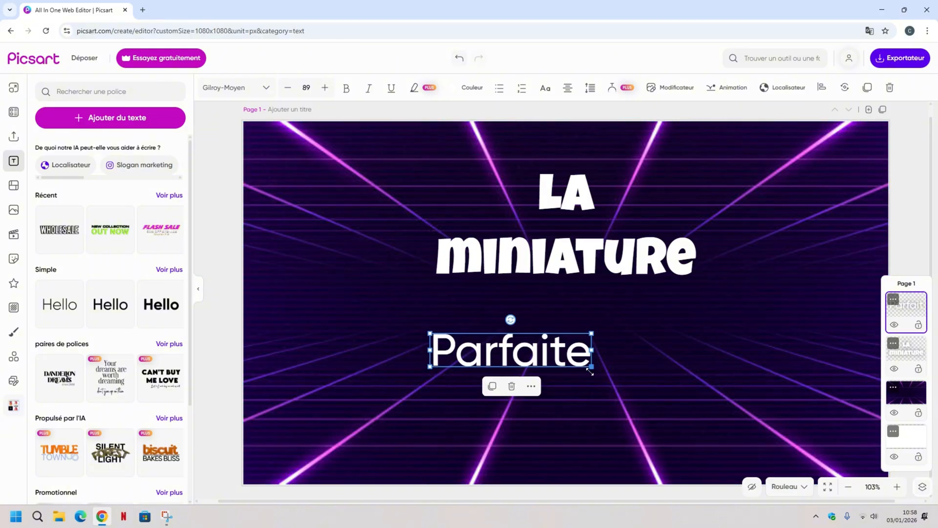
{"action": "mouse_move", "coordinate": [592, 372]}
{"action": "left_mouse_down"}
{"action": "mouse_move", "coordinate": [665, 388]}
{"action": "mouse_move", "coordinate": [606, 364]}
{"action": "left_mouse_up"}
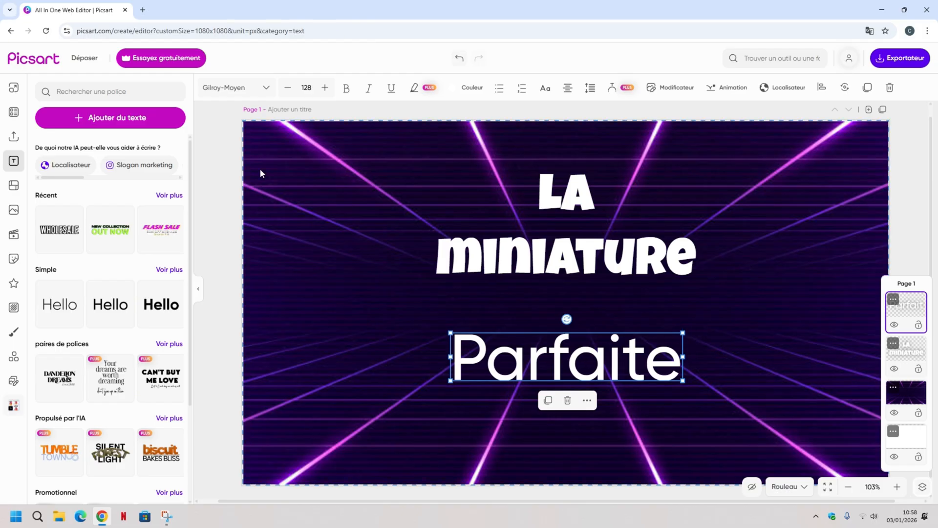
{"action": "left_click", "coordinate": [267, 92]}
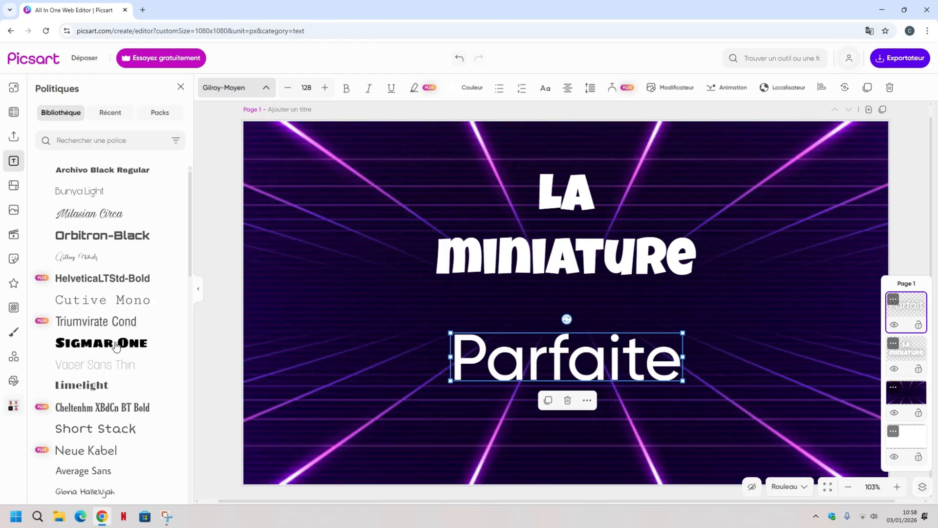
{"action": "scroll", "coordinate": [116, 345], "scroll_direction": "down", "scroll_amount": 6}
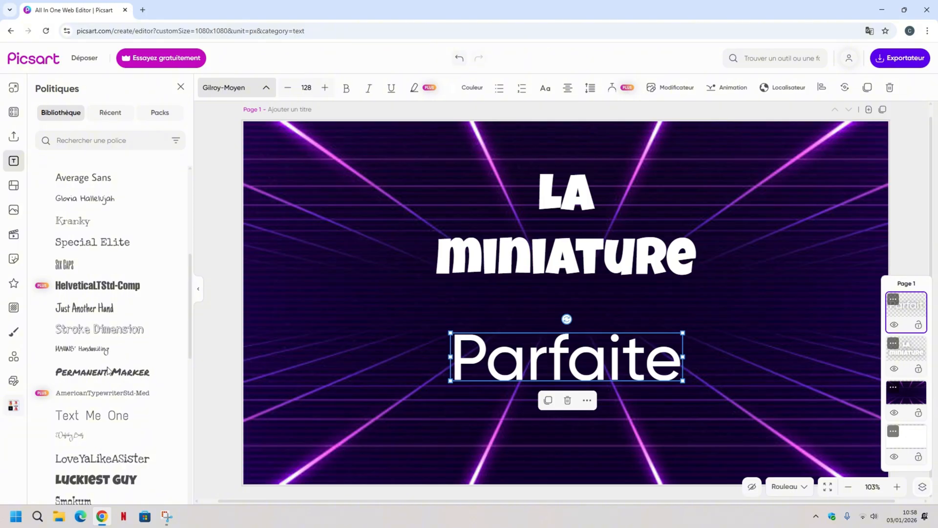
{"action": "scroll", "coordinate": [104, 455], "scroll_direction": "down", "scroll_amount": 1}
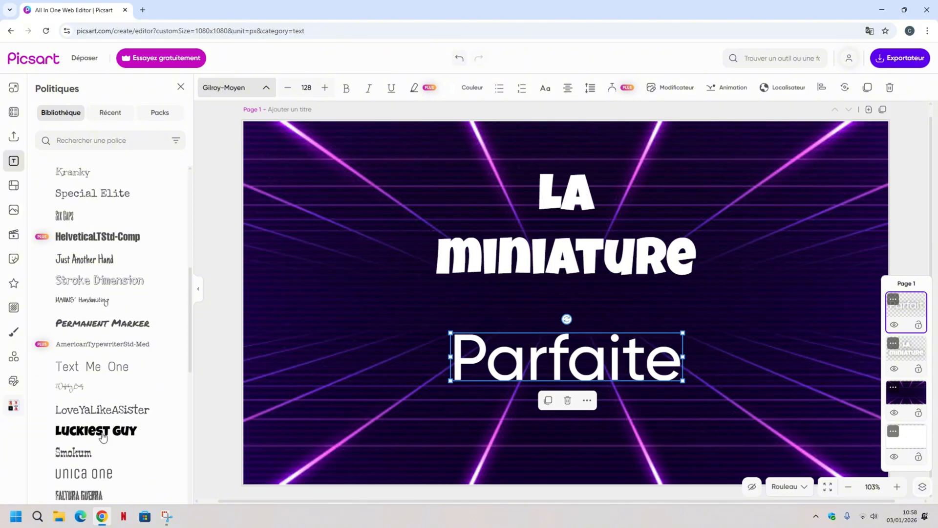
{"action": "left_click", "coordinate": [103, 436]}
{"action": "left_click_drag", "start_coordinate": [555, 450], "coordinate": [552, 436]}
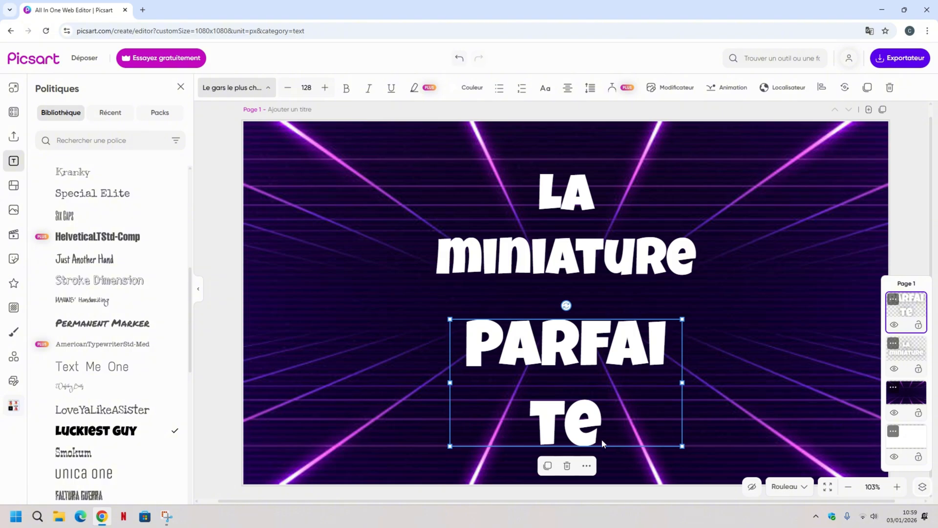
Replace the wrapped "Parfaite" text with "PARFAI" so that it fits on one line, and deselect it.
{"action": "double_click", "coordinate": [598, 426]}
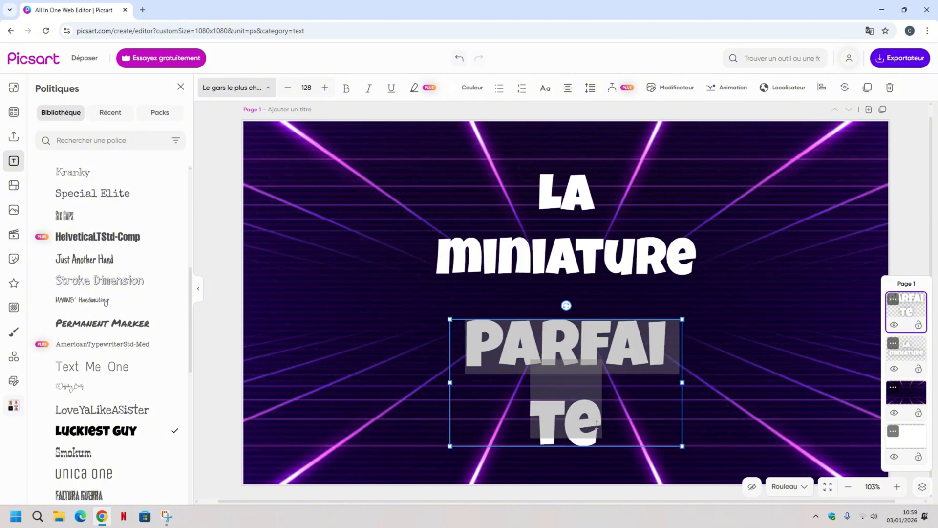
{"action": "key", "text": "BackSpace"}
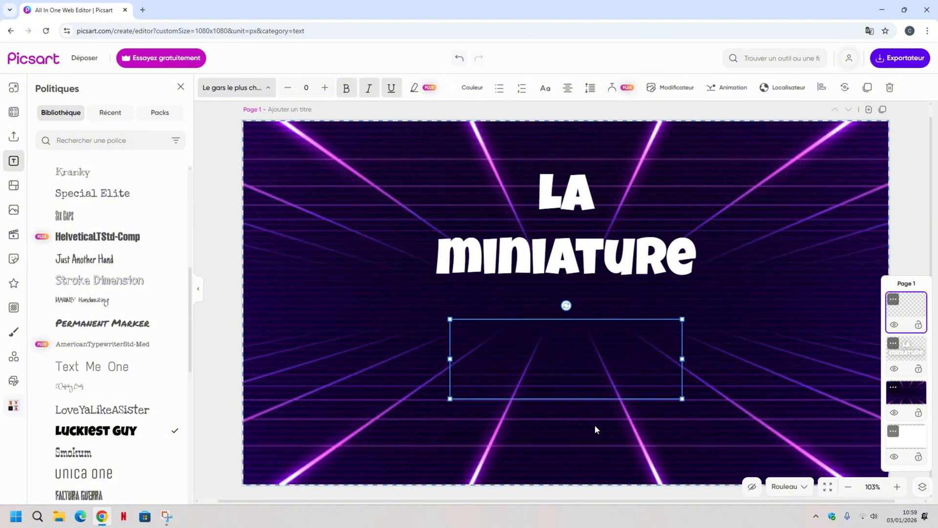
{"action": "type", "text": "PA"}
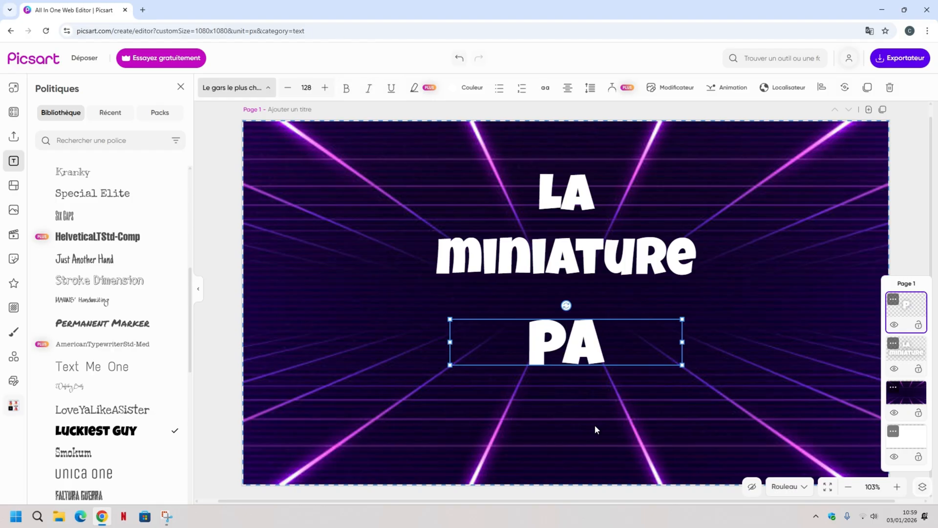
{"action": "type", "text": "RF"}
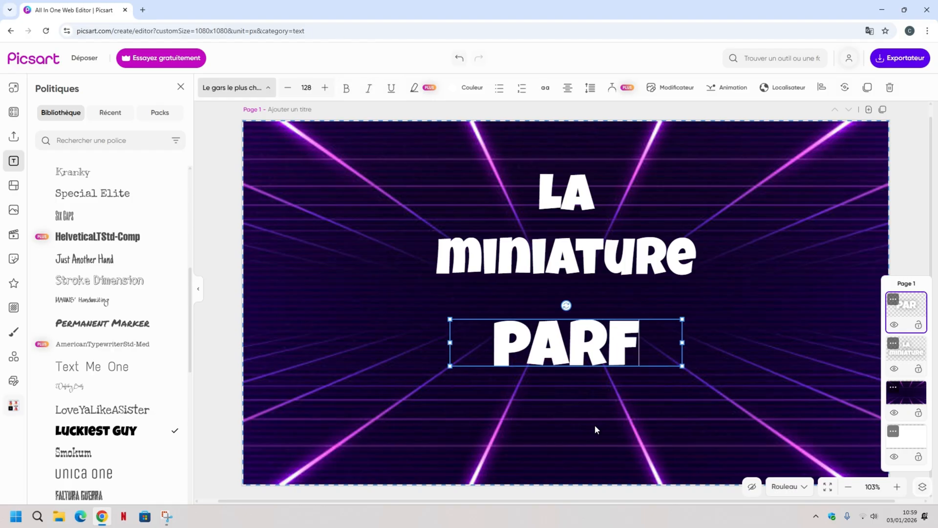
{"action": "type", "text": "AI"}
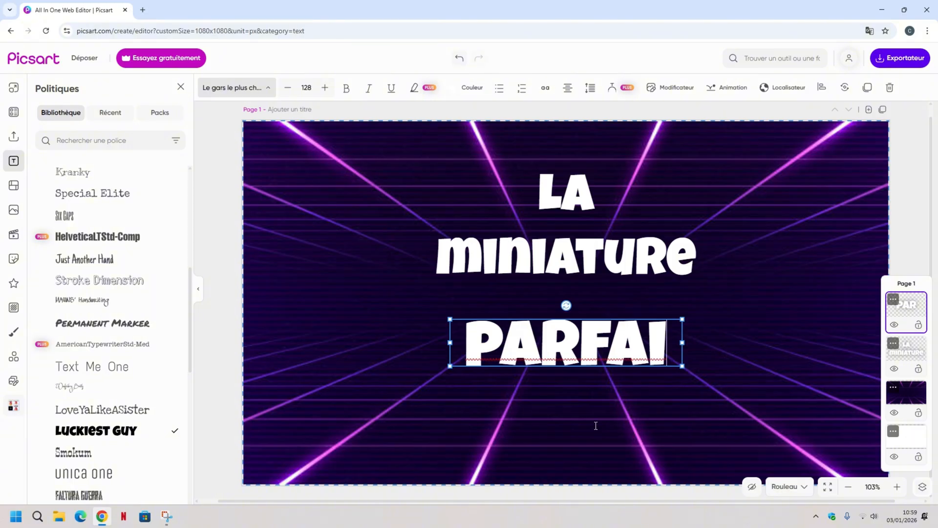
{"action": "type", "text": "T"}
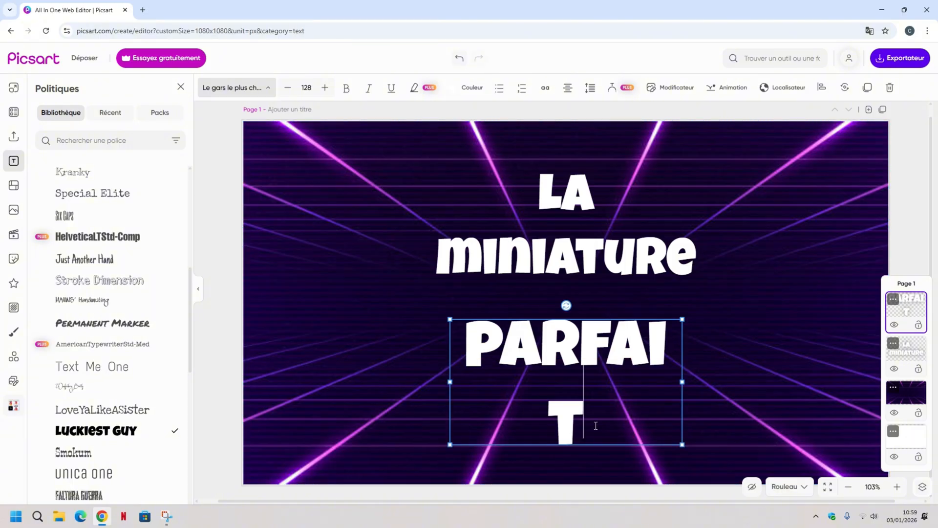
{"action": "key", "text": "BackSpace"}
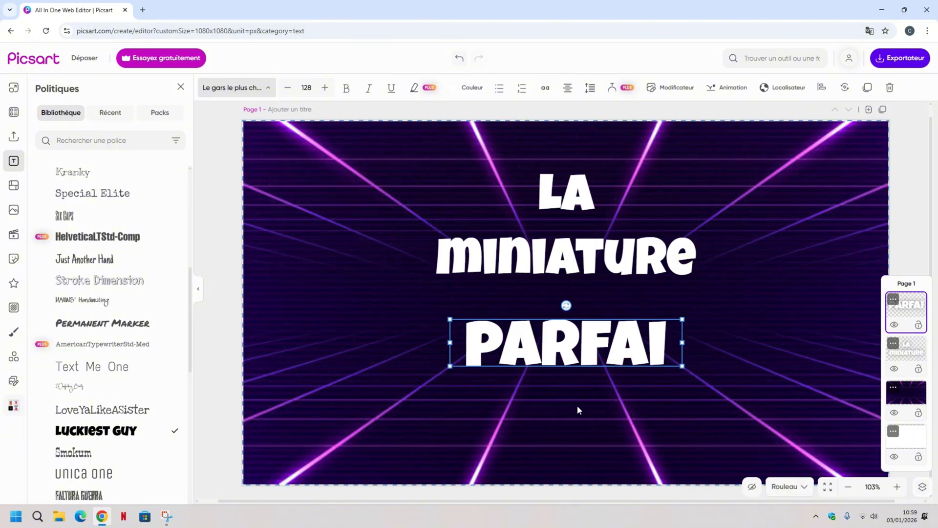
{"action": "left_click", "coordinate": [215, 296]}
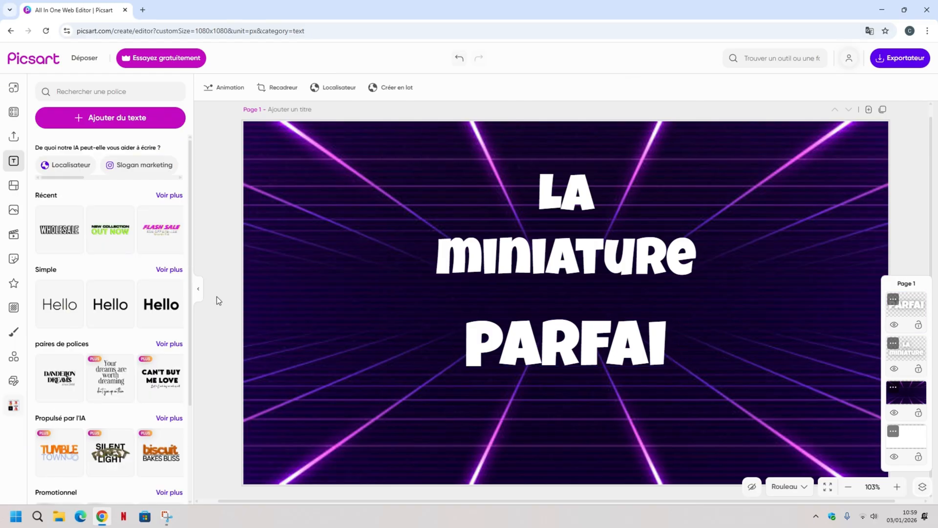
{"action": "left_click", "coordinate": [130, 122]}
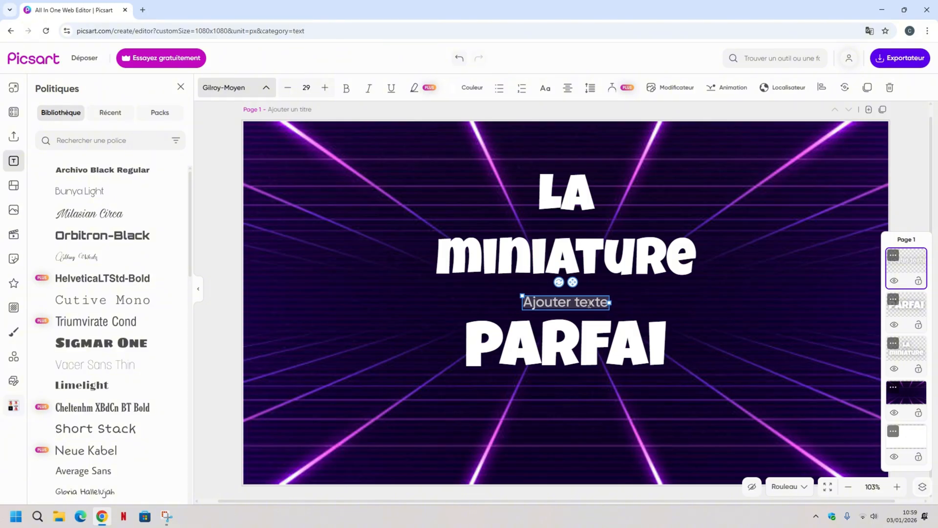
{"action": "key", "text": "BackSpace"}
{"action": "type", "text": "te"}
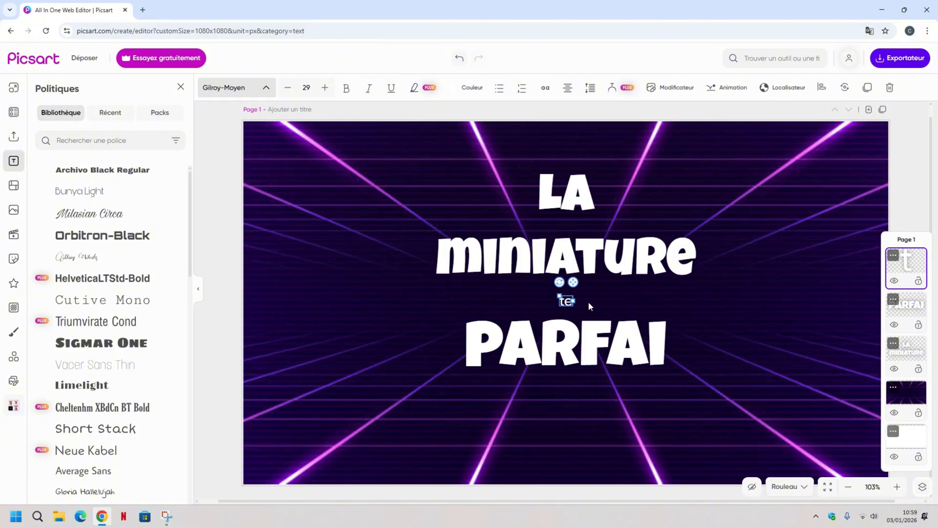
{"action": "left_click_drag", "start_coordinate": [560, 296], "coordinate": [533, 276]}
{"action": "left_click_drag", "start_coordinate": [560, 333], "coordinate": [369, 326]}
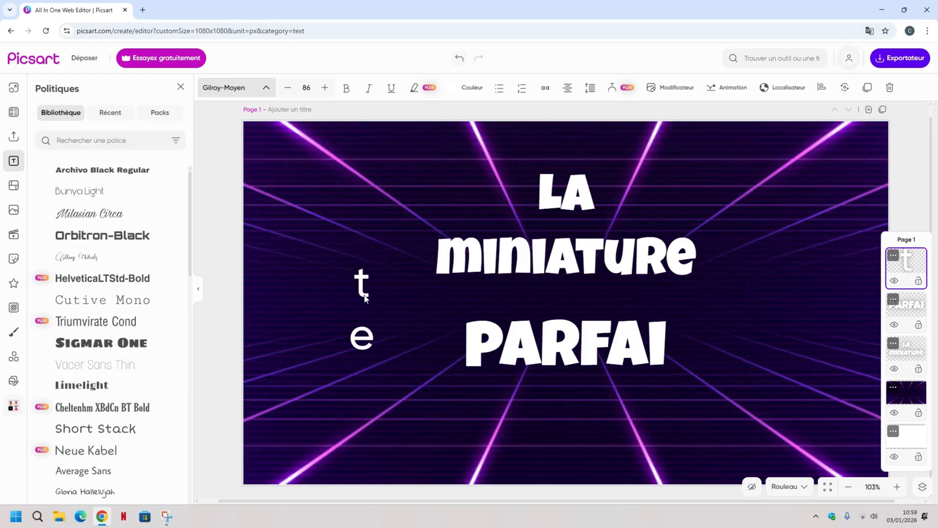
{"action": "left_click_drag", "start_coordinate": [341, 269], "coordinate": [401, 318]}
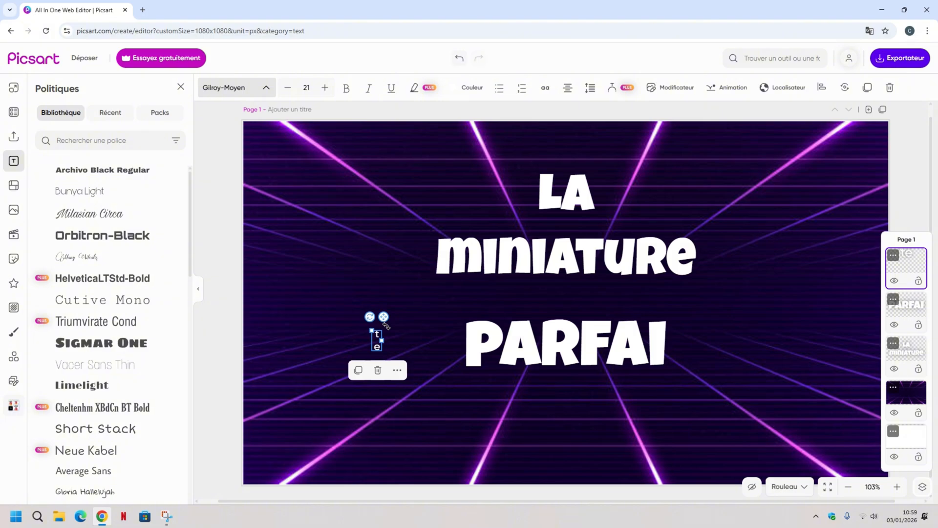
{"action": "key", "text": "Delete"}
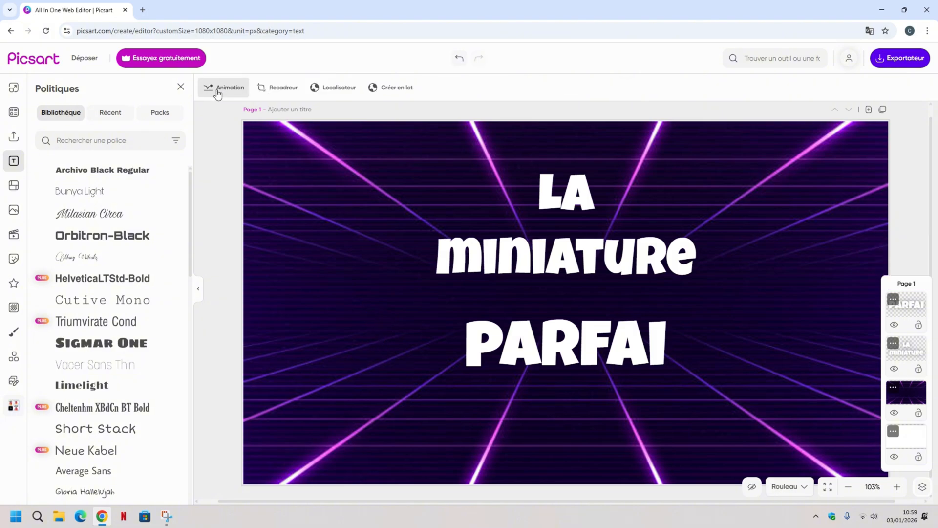
Add a separate text box reading "t", enlarge it to size 144 and leave it beside the title's start.
{"action": "left_click", "coordinate": [13, 160]}
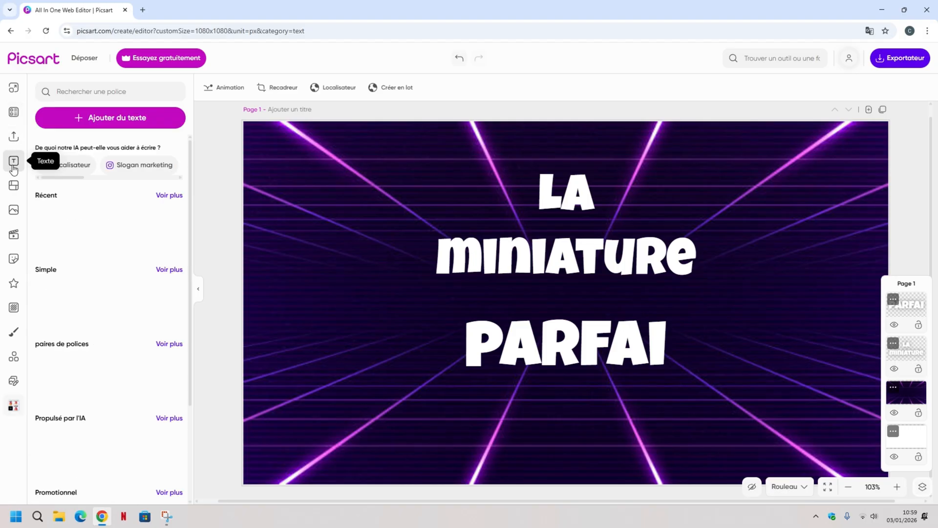
{"action": "left_click", "coordinate": [95, 125]}
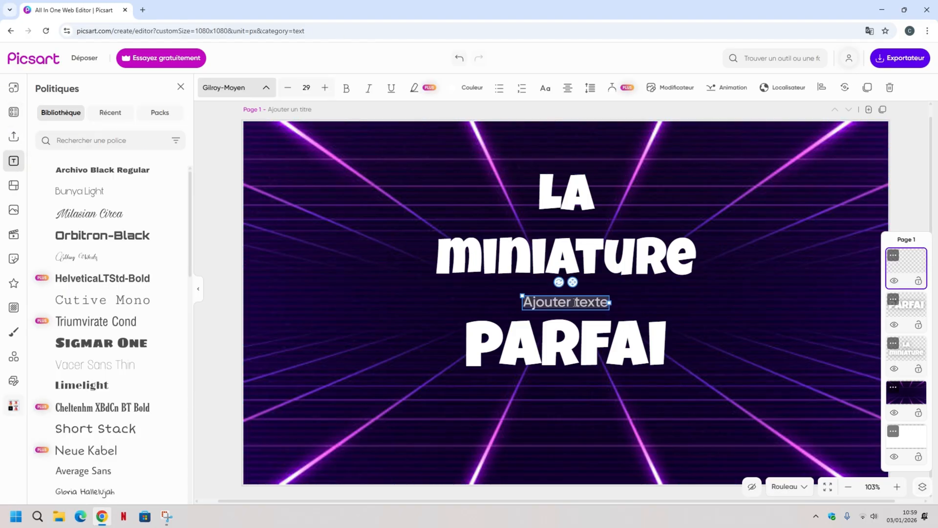
{"action": "key", "text": "BackSpace"}
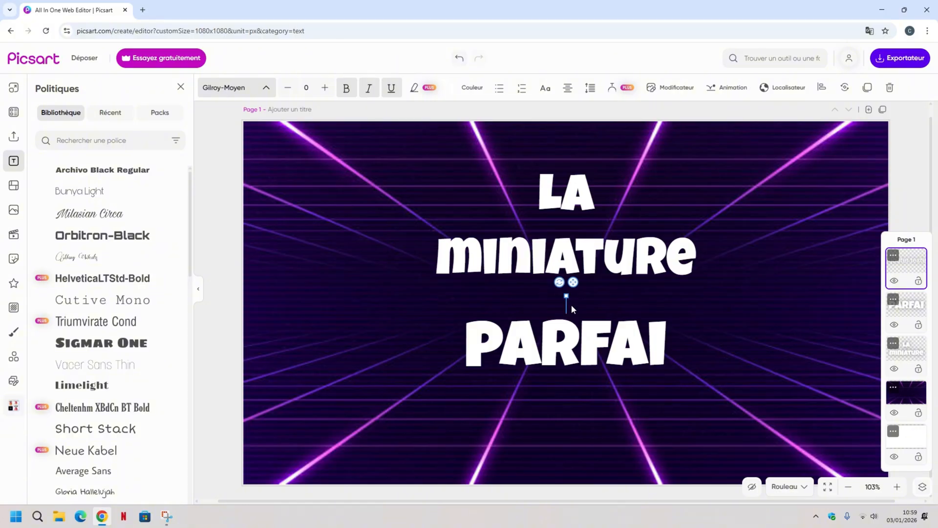
{"action": "type", "text": "t"}
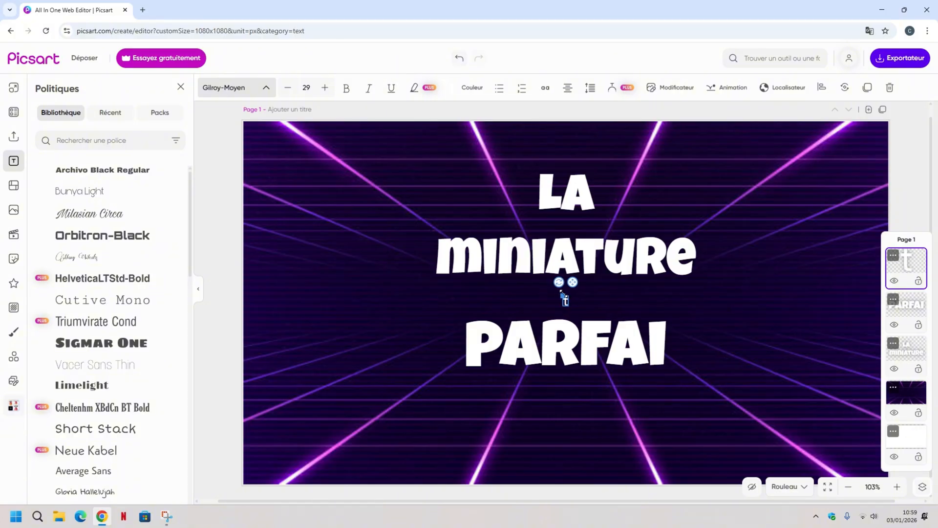
{"action": "left_click_drag", "start_coordinate": [564, 294], "coordinate": [390, 299]}
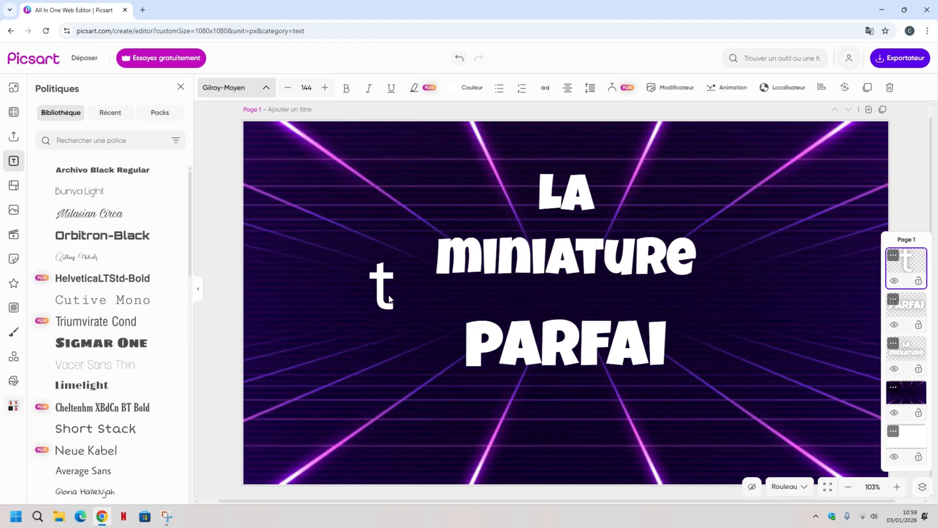
Set the font of the separate "t" text to Luckiest Guy.
{"action": "left_click", "coordinate": [266, 88]}
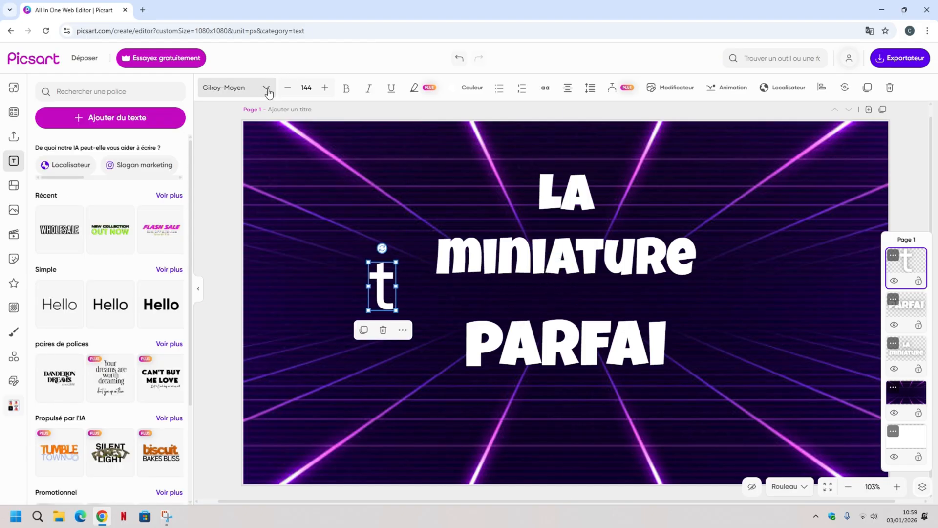
{"action": "left_click", "coordinate": [267, 90]}
{"action": "scroll", "coordinate": [120, 328], "scroll_direction": "down", "scroll_amount": 5}
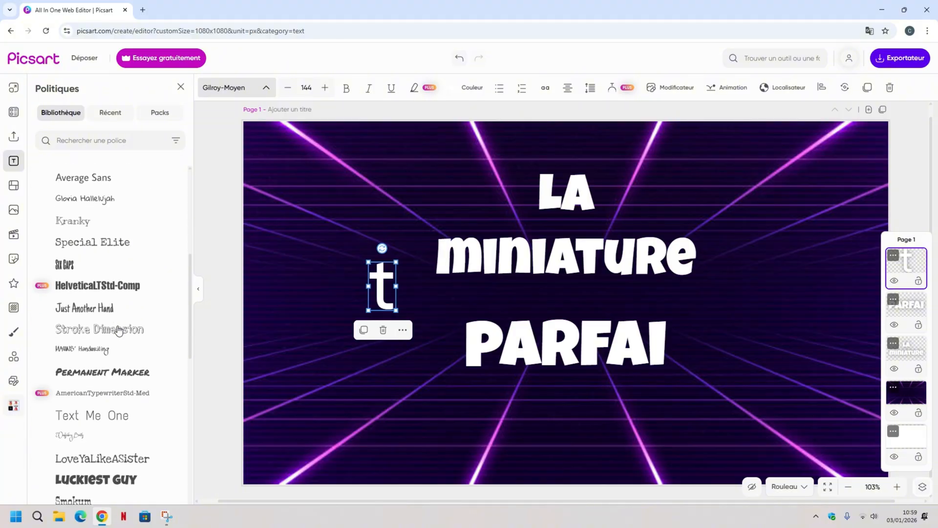
{"action": "scroll", "coordinate": [118, 330], "scroll_direction": "down", "scroll_amount": 3}
{"action": "left_click", "coordinate": [117, 334]}
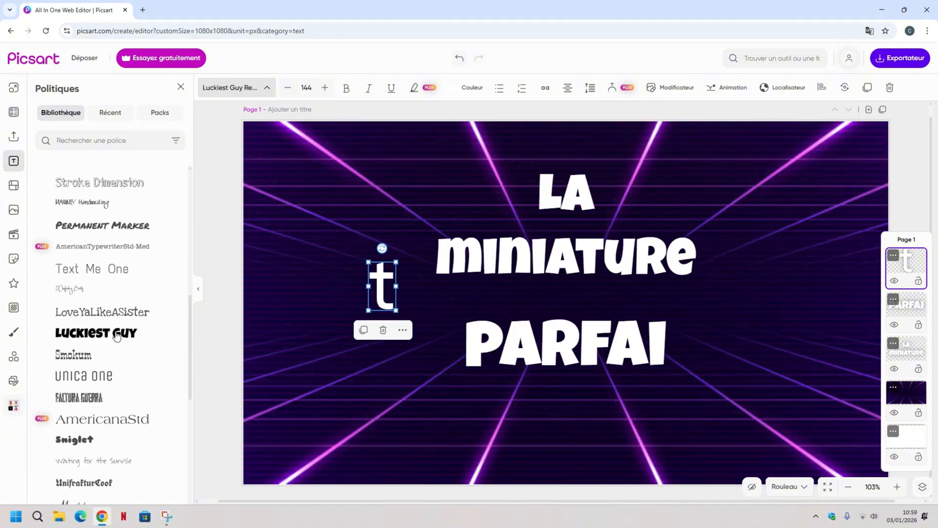
Place the "t" directly after "PARFAI", aligned on the same line, and reduce it to size 137.
{"action": "left_click_drag", "start_coordinate": [380, 292], "coordinate": [677, 365]}
{"action": "left_click_drag", "start_coordinate": [688, 357], "coordinate": [682, 356]}
{"action": "left_click_drag", "start_coordinate": [700, 322], "coordinate": [698, 323]}
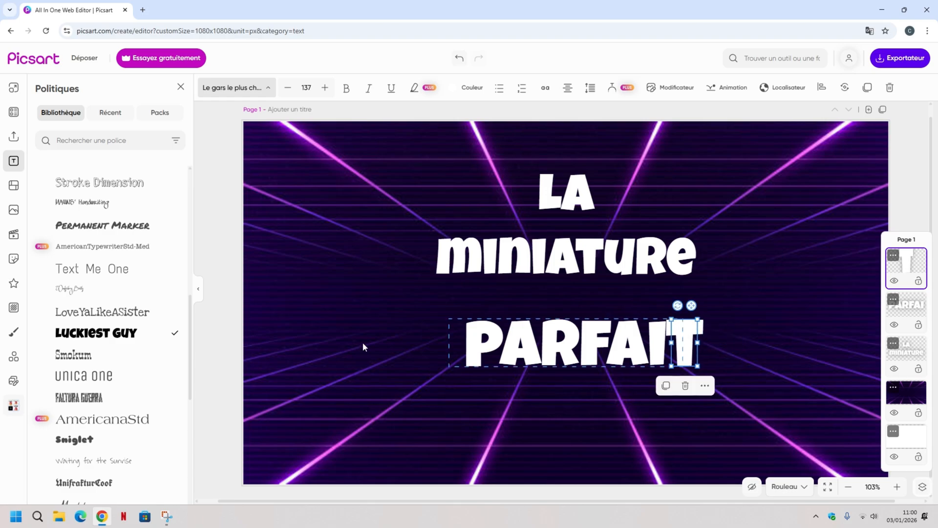
Shift "PARFAI" and the separate "t" left by the same amount, keeping them joined on one line, and deselect them.
{"action": "left_click", "coordinate": [215, 321]}
{"action": "left_click", "coordinate": [479, 340]}
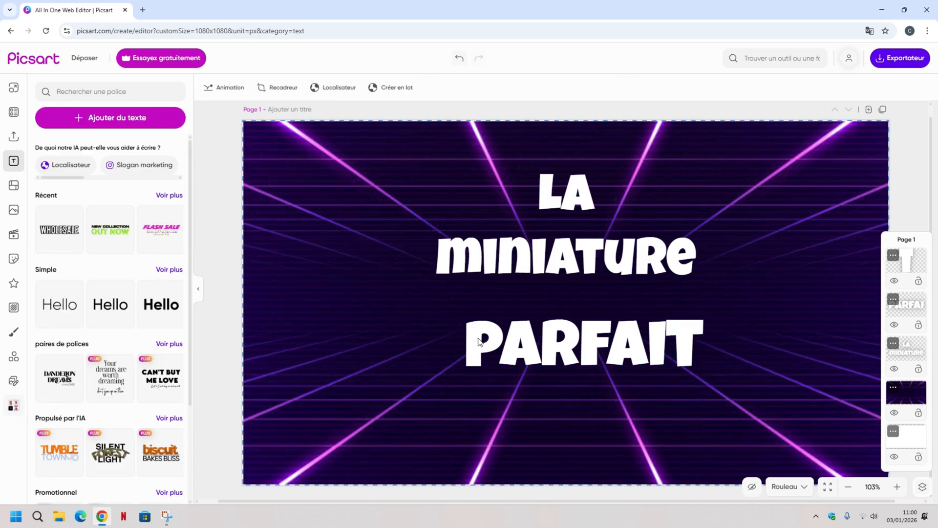
{"action": "left_click_drag", "start_coordinate": [579, 340], "coordinate": [546, 341]}
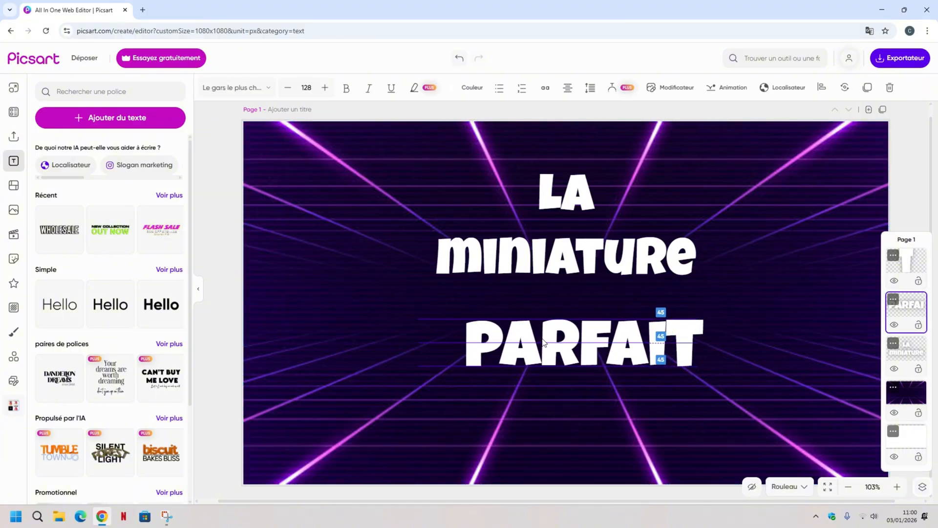
{"action": "left_click_drag", "start_coordinate": [688, 341], "coordinate": [658, 342]}
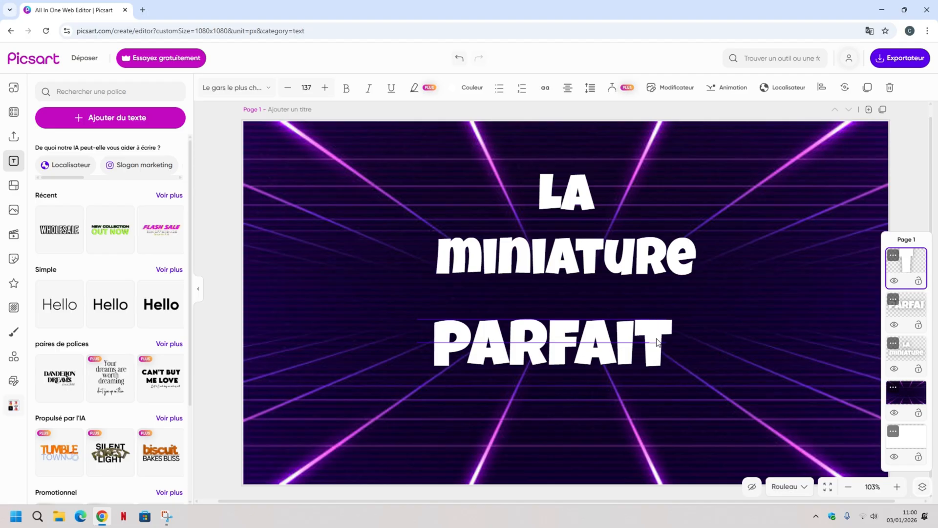
{"action": "left_click", "coordinate": [204, 311]}
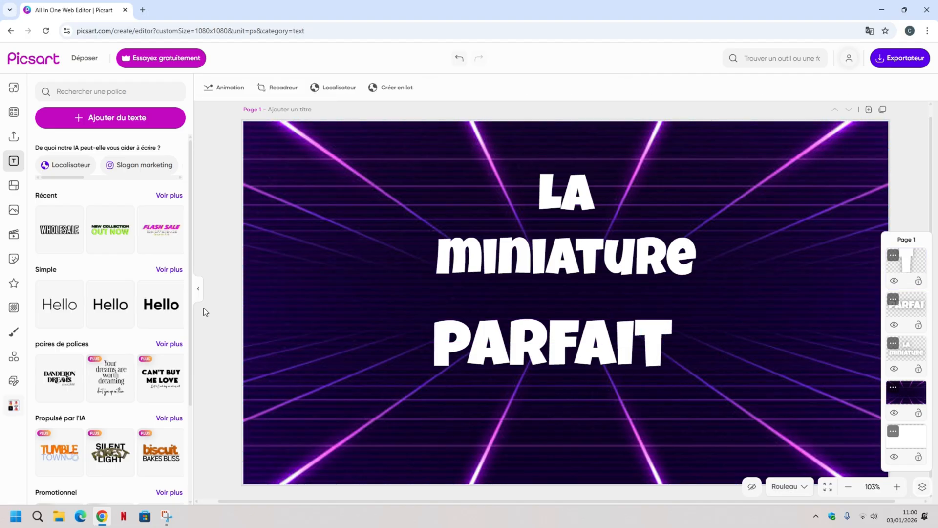
Add a separate text box reading "e", enlarge it to size 216 and place it to the left of "miniature".
{"action": "left_click", "coordinate": [121, 128]}
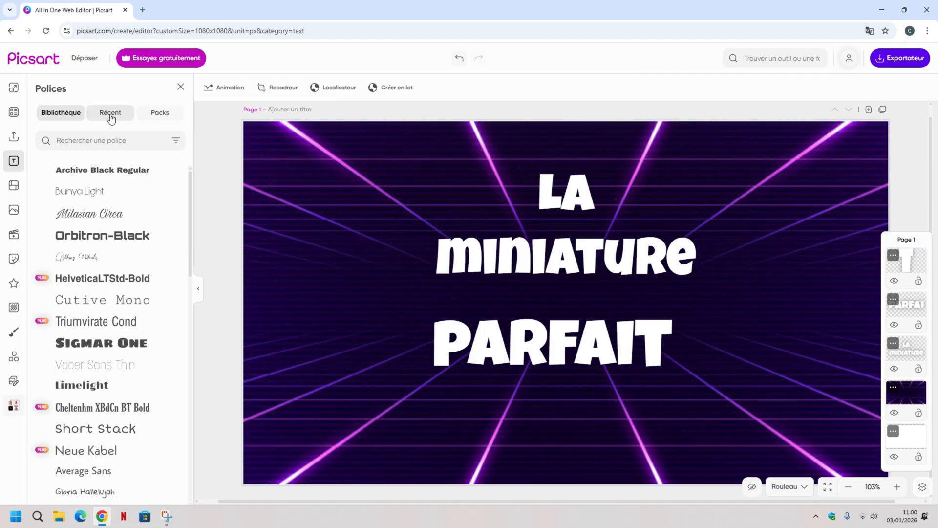
{"action": "key", "text": "BackSpace"}
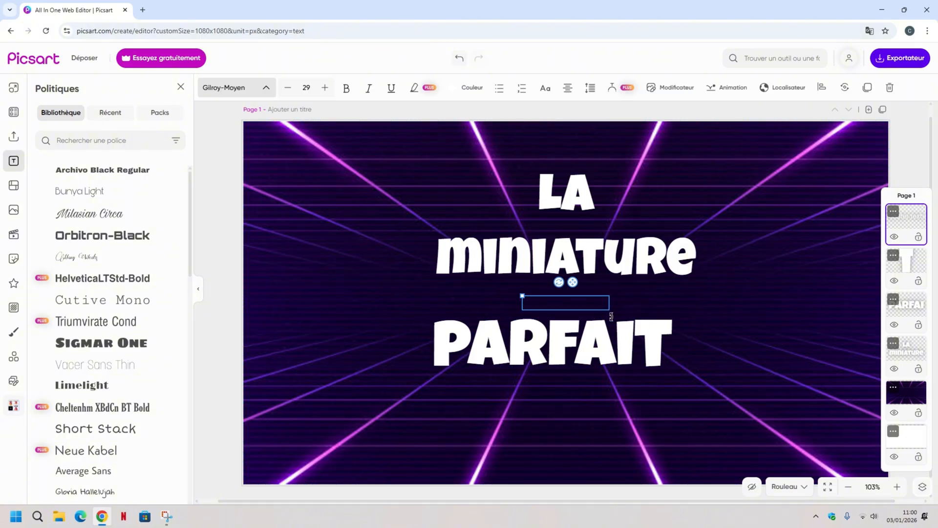
{"action": "type", "text": "e"}
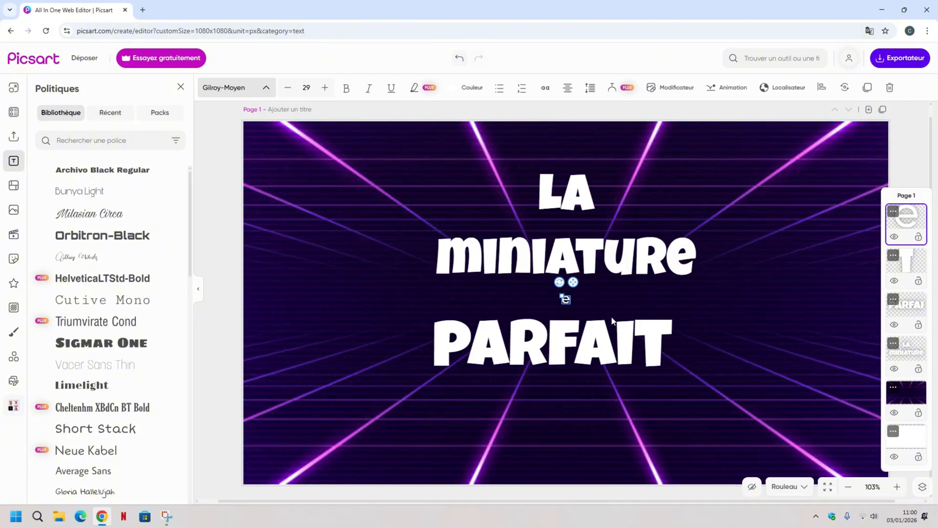
{"action": "left_click_drag", "start_coordinate": [562, 296], "coordinate": [362, 280]}
Set the font of the separate "e" text to Luckiest Guy.
{"action": "left_click", "coordinate": [266, 88]}
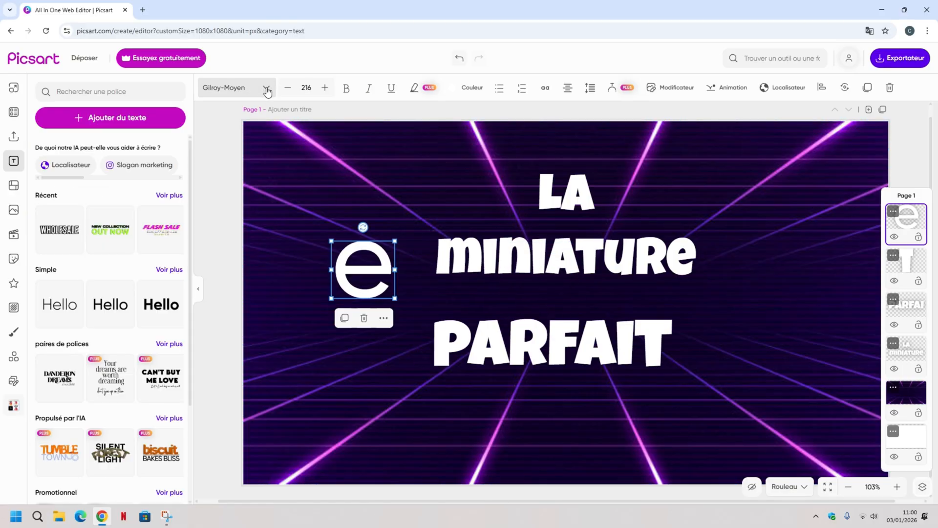
{"action": "left_click", "coordinate": [266, 88]}
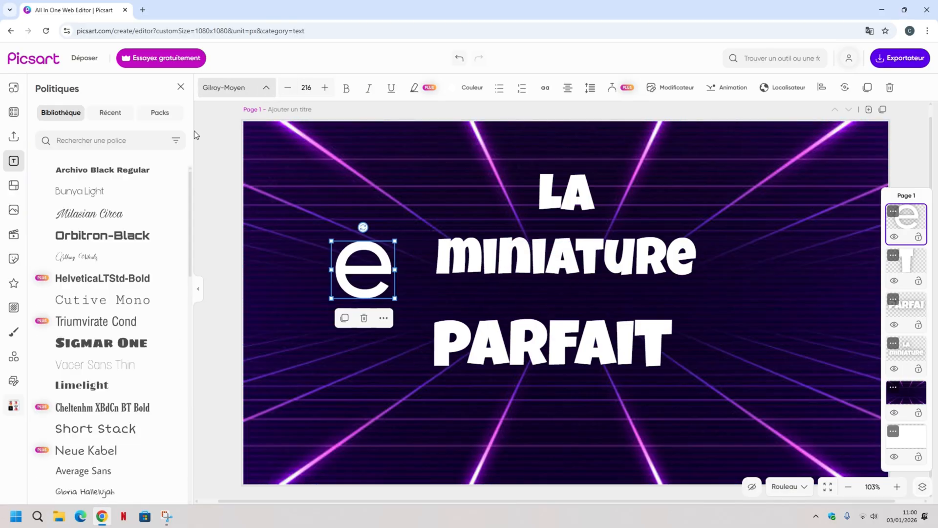
{"action": "scroll", "coordinate": [80, 225], "scroll_direction": "down", "scroll_amount": 6}
{"action": "scroll", "coordinate": [88, 243], "scroll_direction": "down", "scroll_amount": 3}
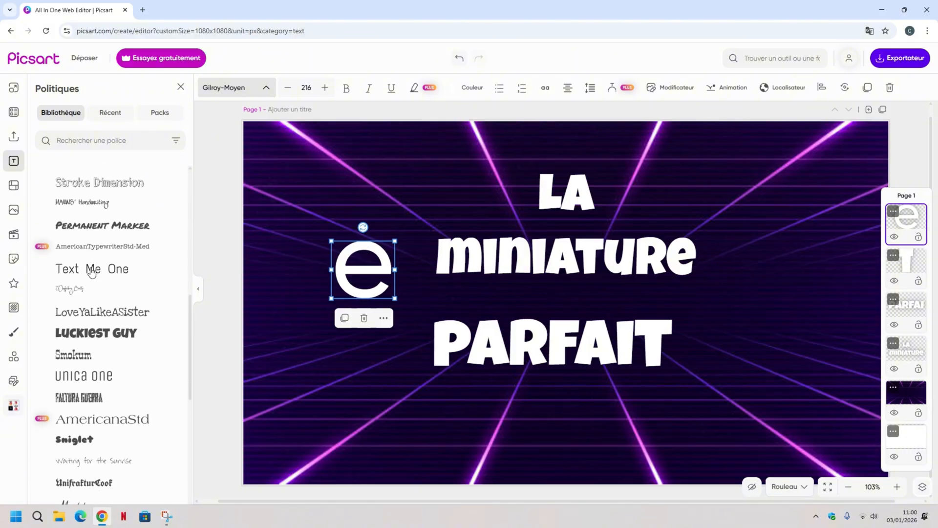
{"action": "left_click", "coordinate": [90, 333]}
Place the "e" directly after "PARFAIT" on the same line, reduce it to size 129 and deselect it.
{"action": "left_click_drag", "start_coordinate": [364, 274], "coordinate": [702, 349]}
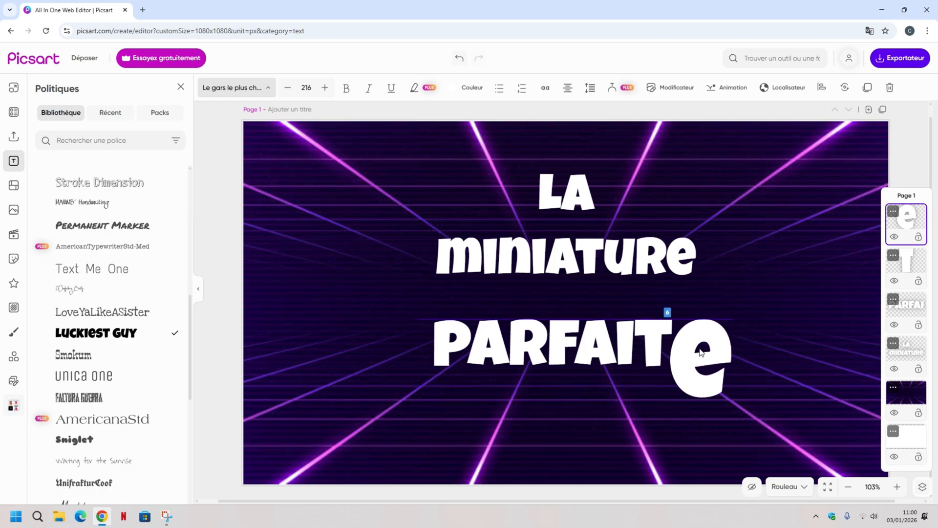
{"action": "left_click_drag", "start_coordinate": [664, 398], "coordinate": [686, 352]}
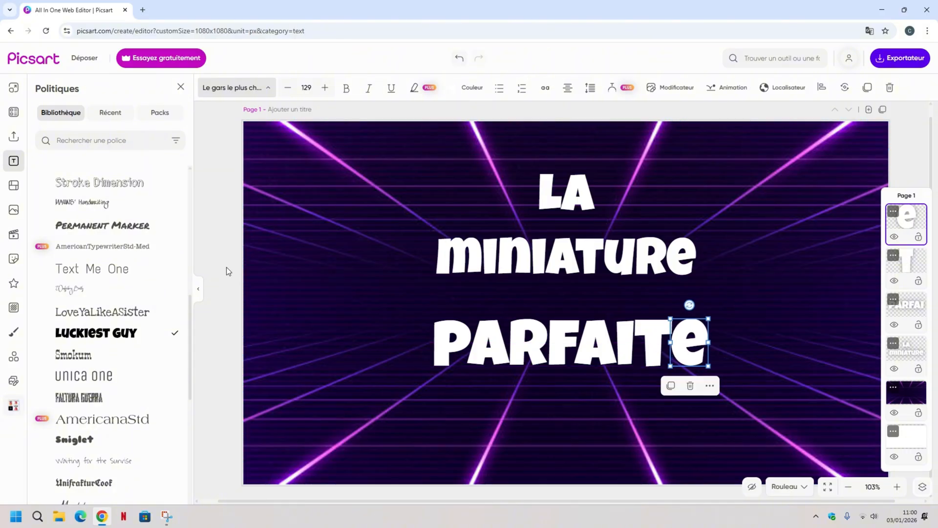
{"action": "left_click", "coordinate": [223, 262]}
{"action": "left_click", "coordinate": [202, 252]}
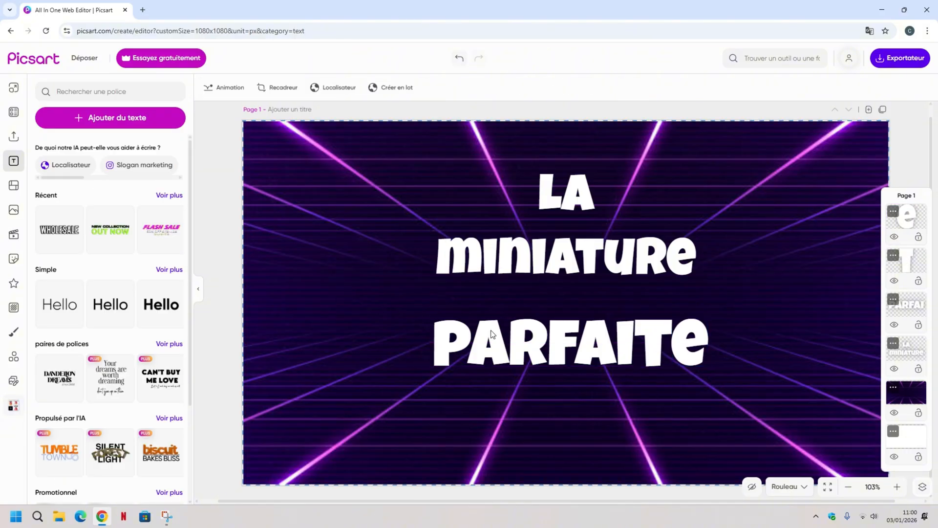
Move "PARFAI", "t" and "e" slightly left one after another so that "PARFAITE" sits centred under "miniature".
{"action": "left_click", "coordinate": [577, 345]}
{"action": "left_click_drag", "start_coordinate": [577, 344], "coordinate": [563, 345]}
{"action": "left_click", "coordinate": [650, 355]}
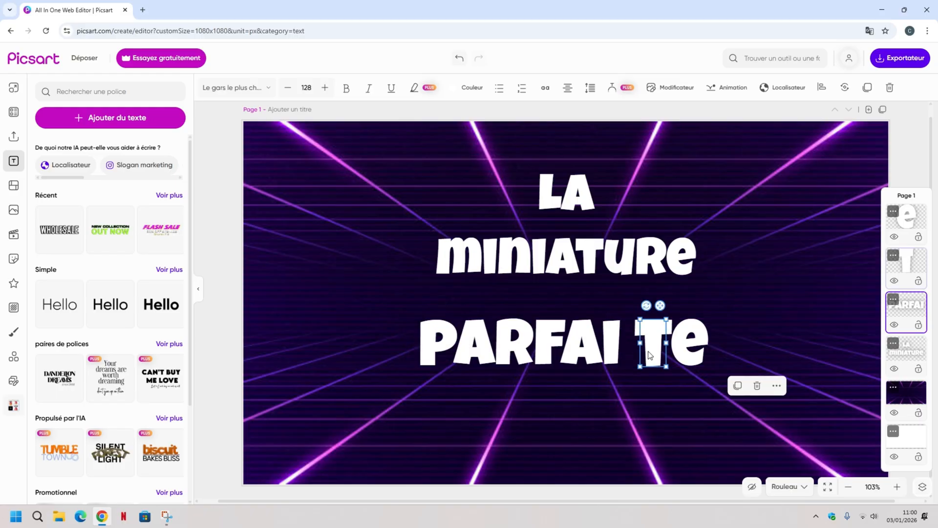
{"action": "left_click_drag", "start_coordinate": [650, 355], "coordinate": [636, 357]}
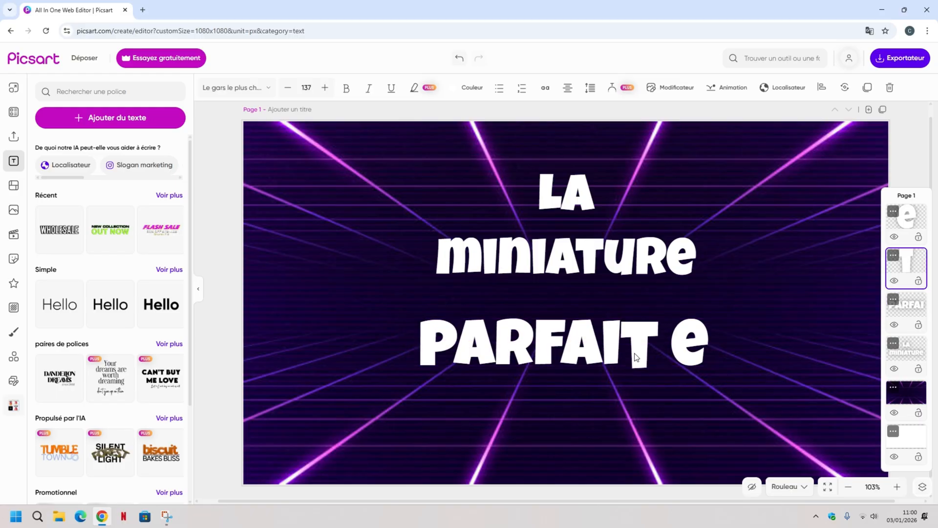
{"action": "left_click", "coordinate": [696, 354]}
{"action": "left_click_drag", "start_coordinate": [697, 355], "coordinate": [682, 348]}
{"action": "left_click", "coordinate": [227, 291]}
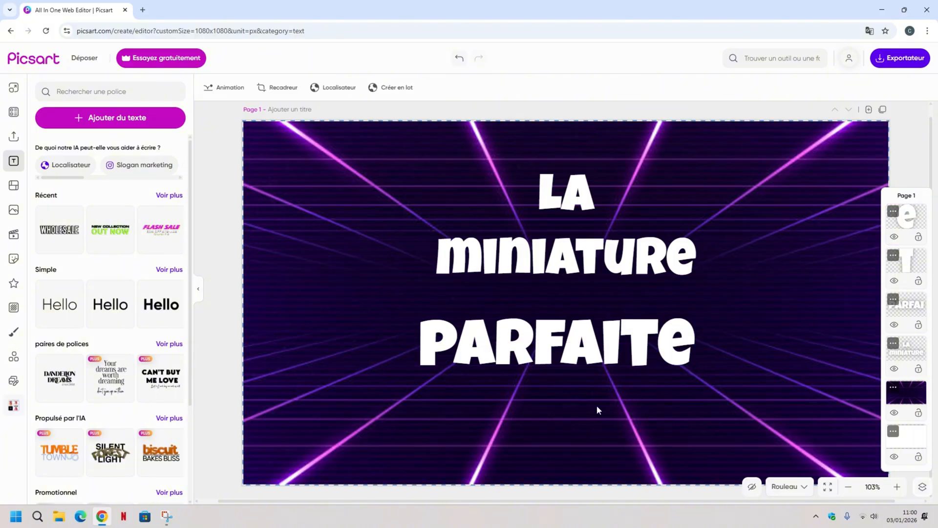
Nudge "PARFAI", "e" and "t" slightly right, keeping the letters of "PARFAITE" evenly joined, and deselect them.
{"action": "left_click_drag", "start_coordinate": [560, 341], "coordinate": [562, 341]}
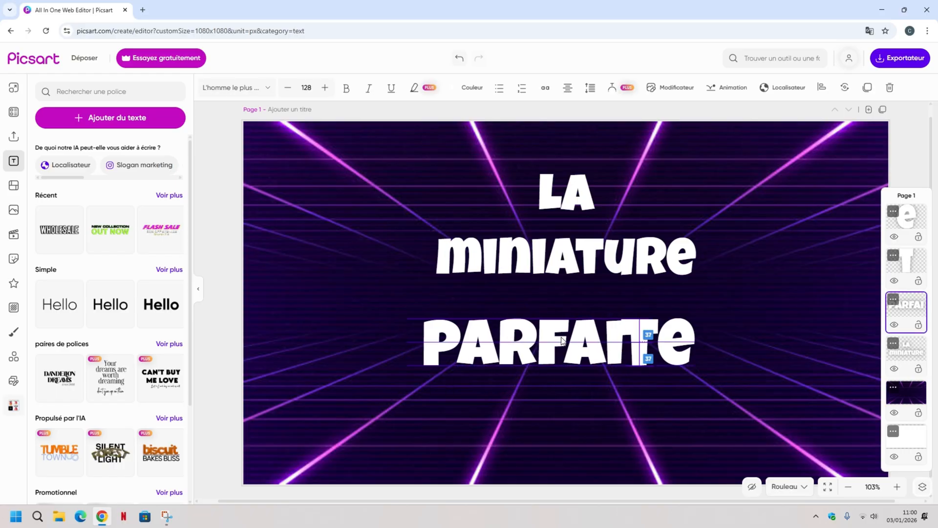
{"action": "left_click_drag", "start_coordinate": [677, 344], "coordinate": [682, 344]}
{"action": "left_click_drag", "start_coordinate": [648, 330], "coordinate": [672, 335]}
{"action": "left_click", "coordinate": [673, 337]}
{"action": "left_click", "coordinate": [223, 274]}
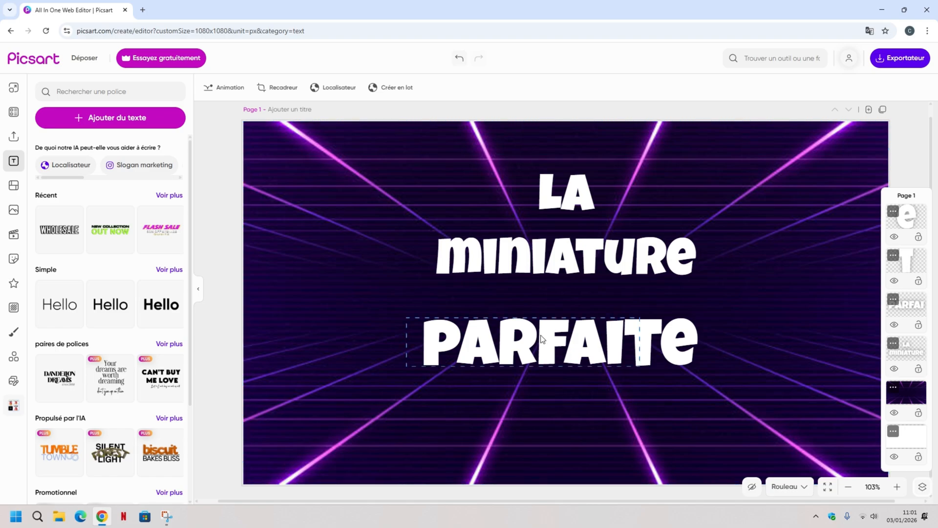
Lower "PARFAI", "t" and "e" slightly to widen the gap below "miniature", aligning them on one line with the "t" at size 136.
{"action": "left_click_drag", "start_coordinate": [541, 339], "coordinate": [541, 356]}
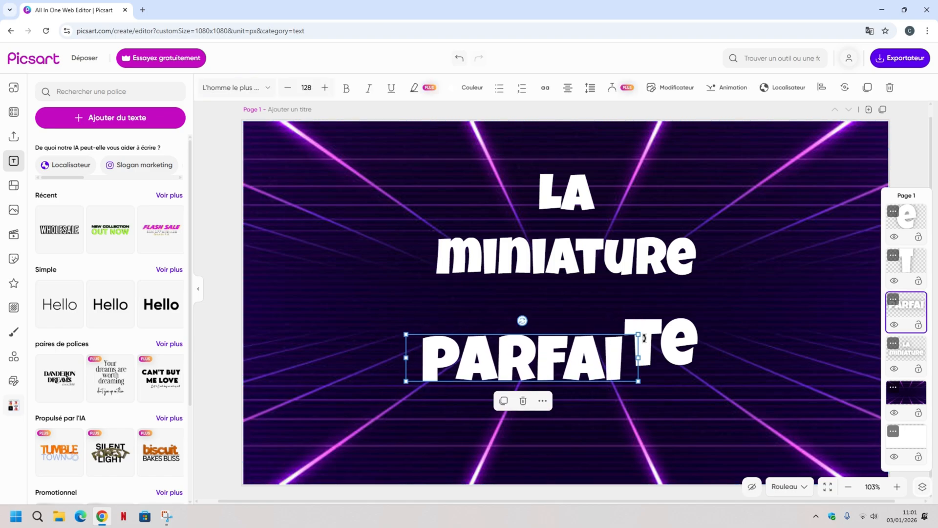
{"action": "left_click", "coordinate": [655, 326]}
{"action": "left_click_drag", "start_coordinate": [656, 321], "coordinate": [650, 332]}
{"action": "left_click_drag", "start_coordinate": [640, 347], "coordinate": [660, 382]}
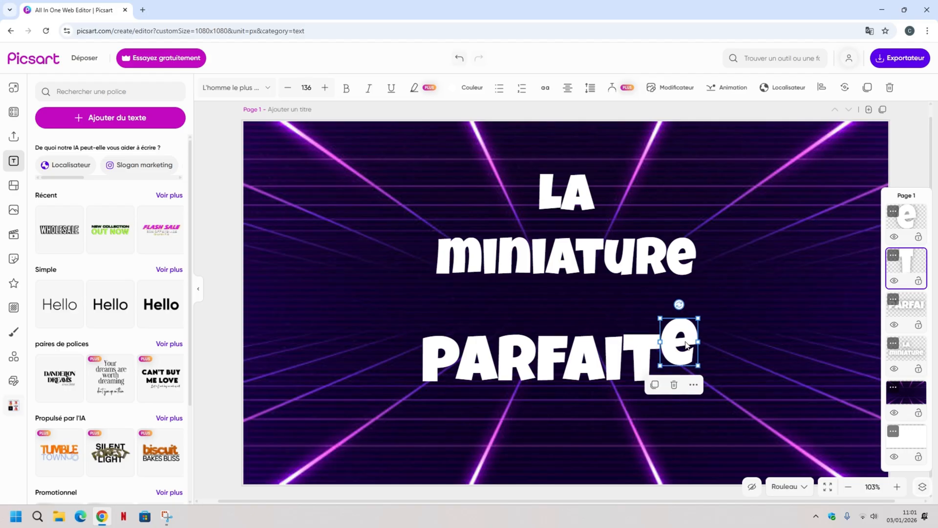
{"action": "left_click_drag", "start_coordinate": [683, 344], "coordinate": [686, 360]}
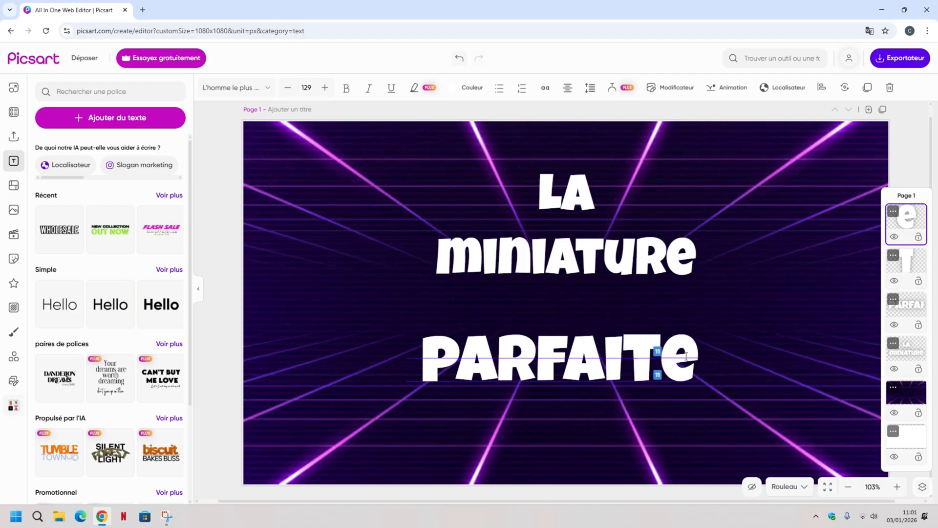
{"action": "double_click", "coordinate": [687, 357]}
{"action": "left_click", "coordinate": [216, 307]}
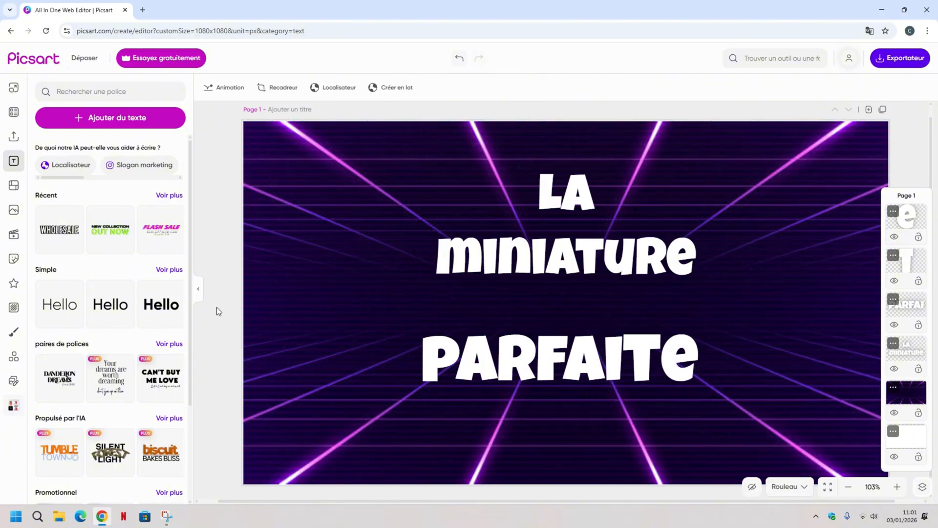
Colour the "PARFAI" text bright red, hex fa0000.
{"action": "left_click", "coordinate": [520, 361]}
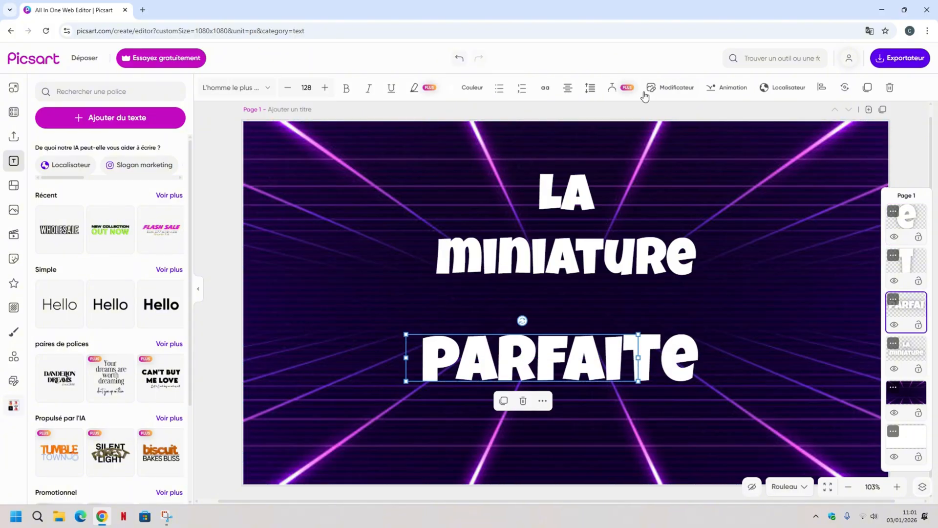
{"action": "left_click", "coordinate": [471, 90]}
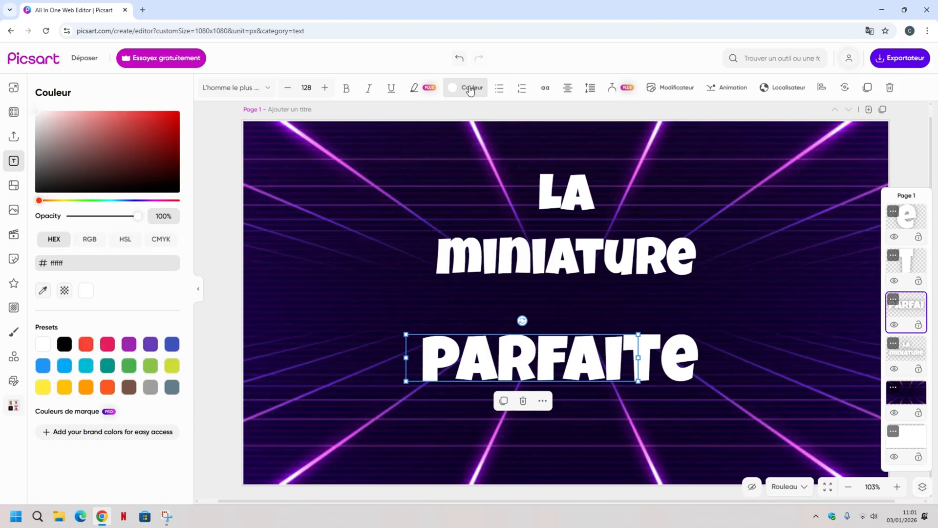
{"action": "left_click_drag", "start_coordinate": [39, 201], "coordinate": [225, 212]}
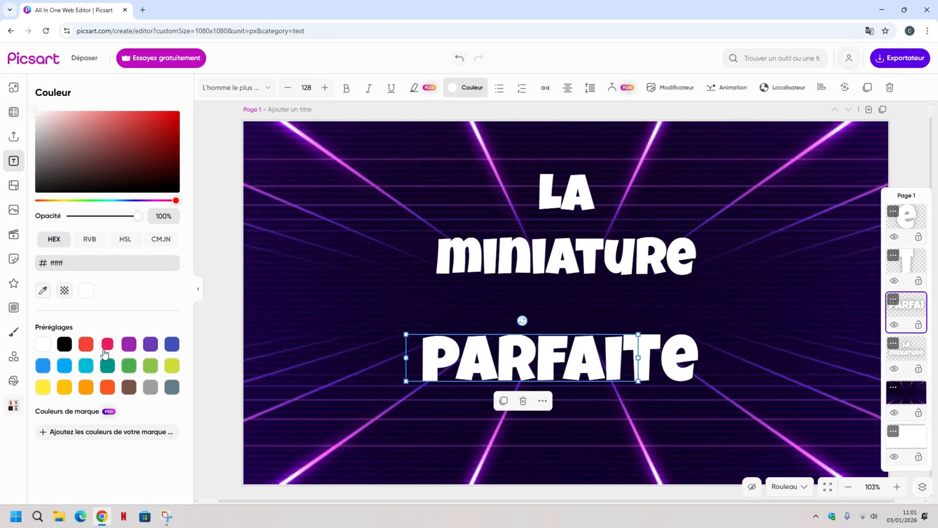
{"action": "left_click", "coordinate": [87, 294]}
{"action": "left_click", "coordinate": [86, 344]}
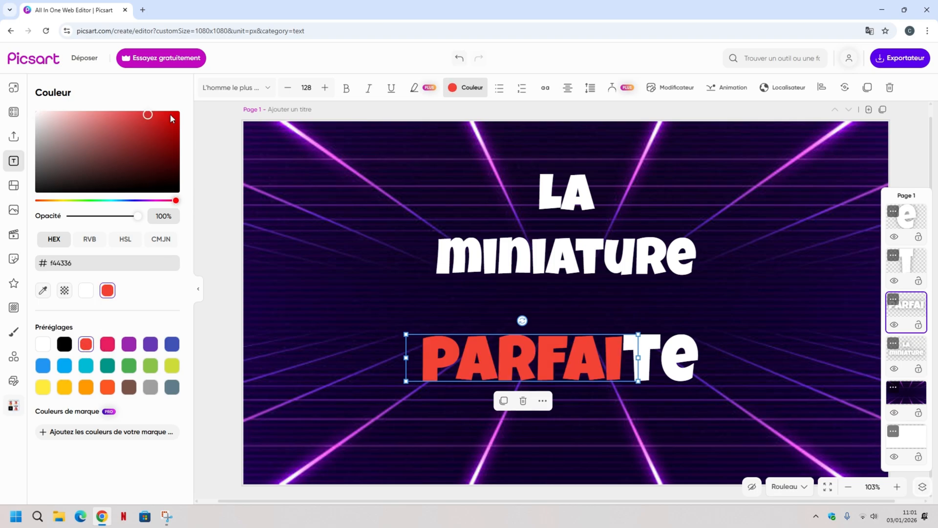
{"action": "left_click_drag", "start_coordinate": [150, 118], "coordinate": [192, 115]}
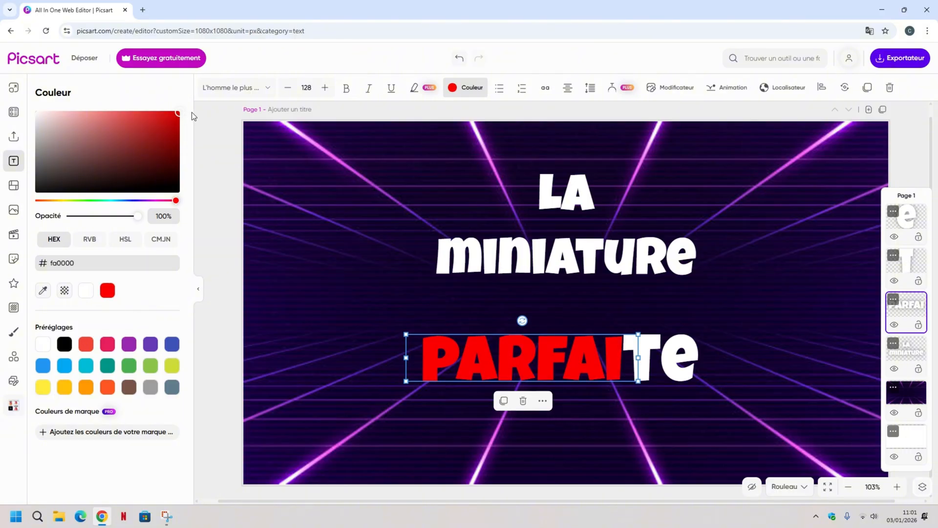
Apply the same red, fa0000, to the separate "t" and "e" letters and deselect them.
{"action": "left_click", "coordinate": [650, 355]}
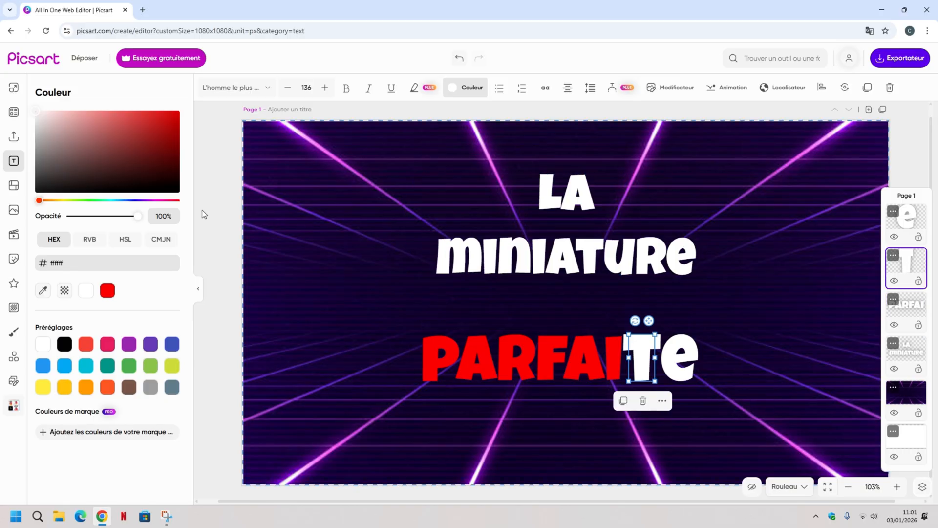
{"action": "left_click", "coordinate": [108, 290]}
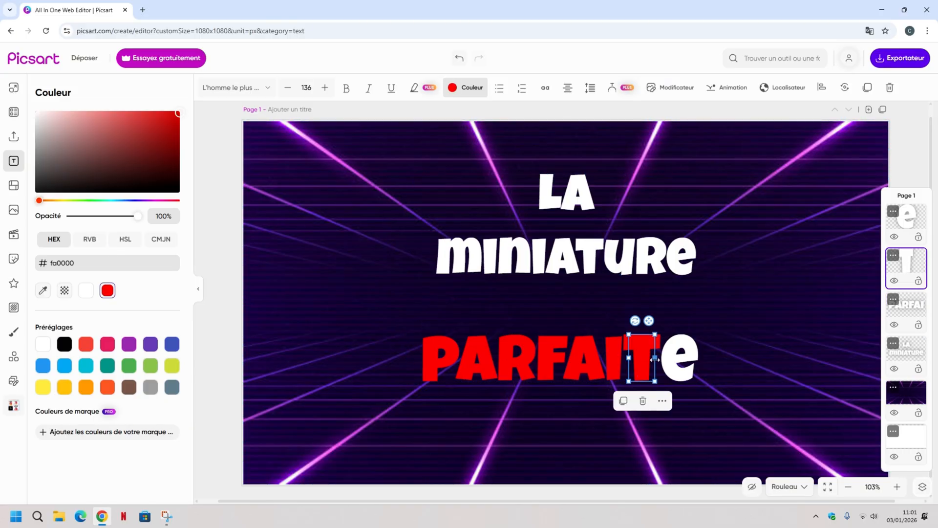
{"action": "left_click", "coordinate": [680, 357]}
{"action": "left_click", "coordinate": [107, 290]}
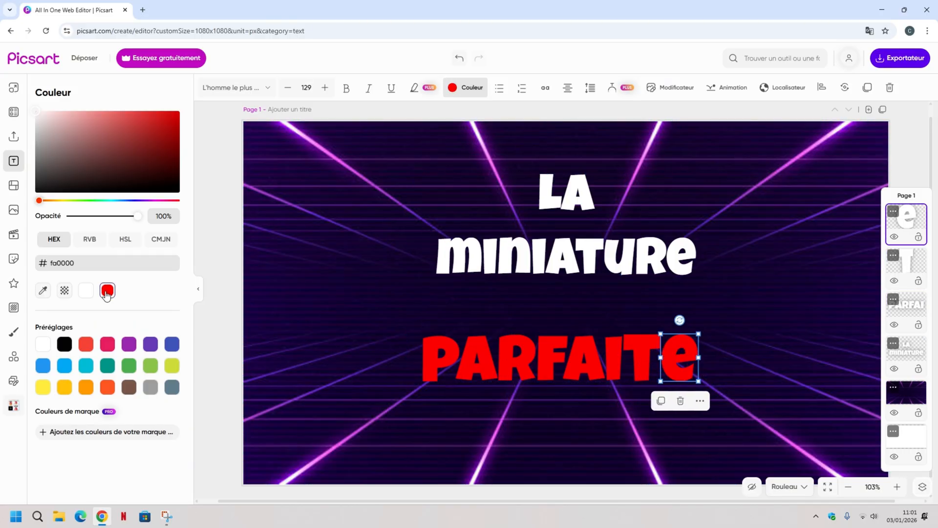
{"action": "left_click", "coordinate": [227, 271]}
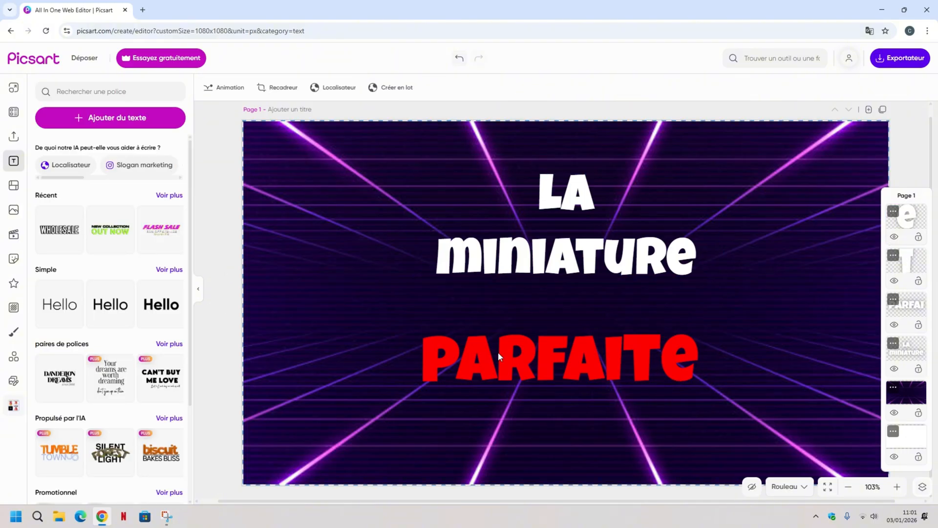
{"action": "left_click", "coordinate": [286, 167]}
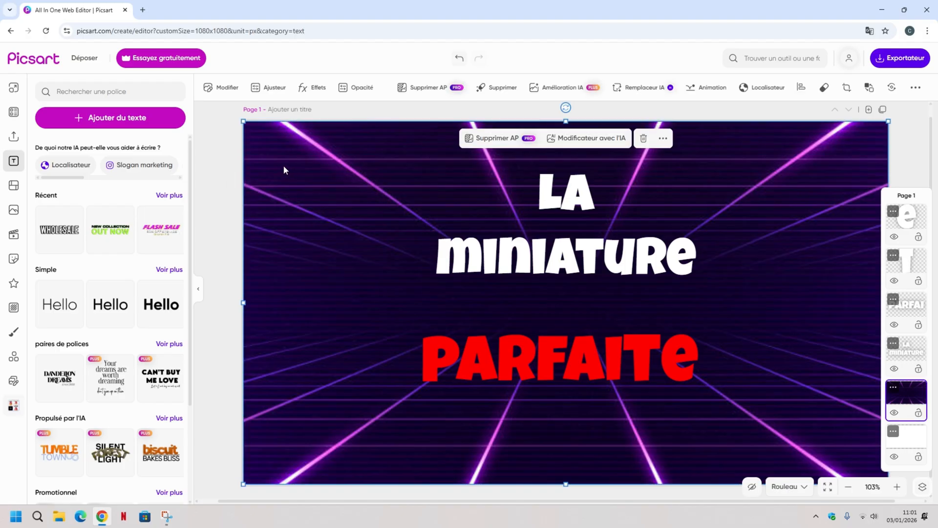
{"action": "left_click", "coordinate": [543, 268]}
{"action": "left_click", "coordinate": [536, 349]}
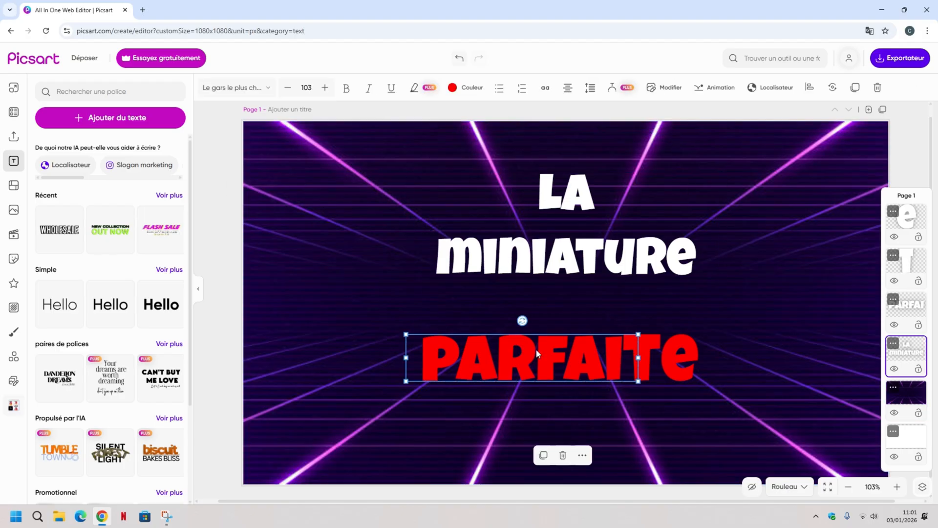
{"action": "left_click", "coordinate": [221, 276]}
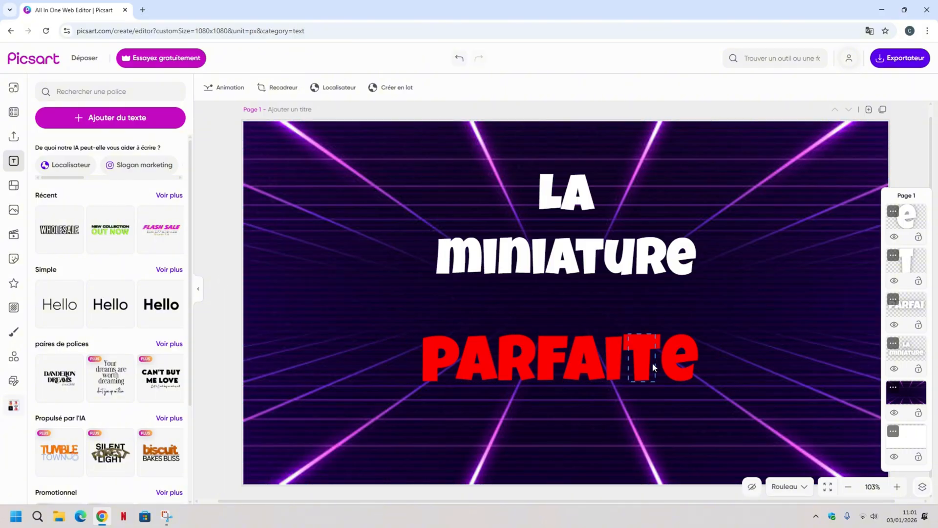
Move the red "e" slightly left, closer to the "t", to tighten the spacing of "PARFAITE".
{"action": "left_click", "coordinate": [652, 366]}
{"action": "left_click_drag", "start_coordinate": [654, 336], "coordinate": [653, 336]}
{"action": "left_click", "coordinate": [233, 296]}
{"action": "left_click", "coordinate": [672, 359]}
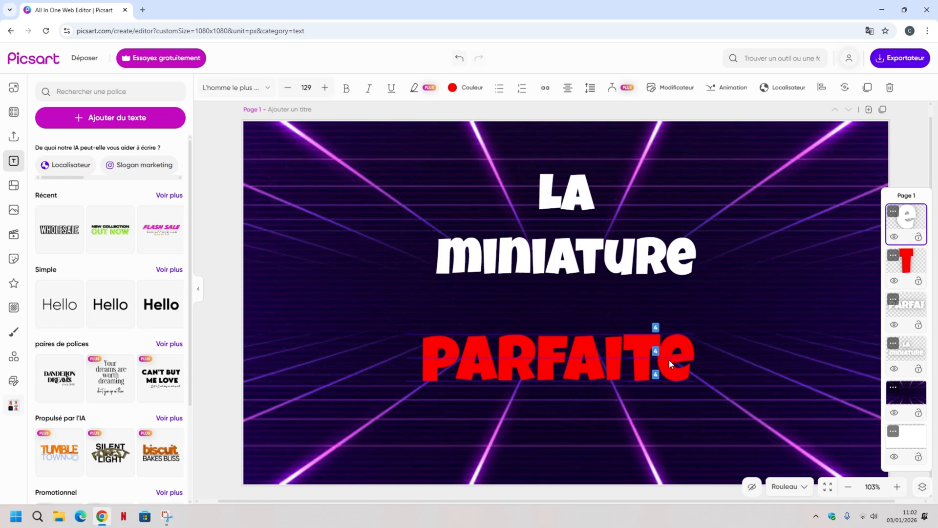
Upload the 3D white mouse cursor image from the Montage folder and add it to the thumbnail.
{"action": "left_click", "coordinate": [207, 311]}
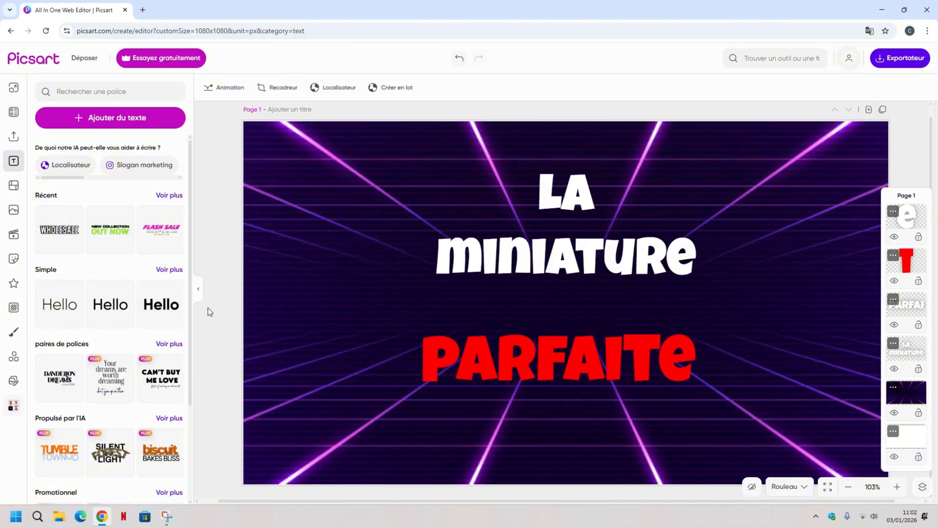
{"action": "left_click", "coordinate": [14, 213]}
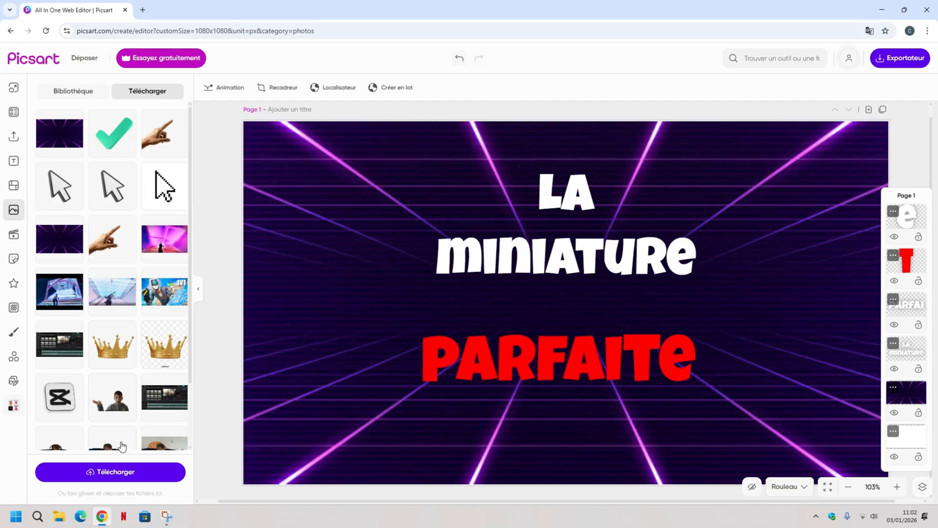
{"action": "scroll", "coordinate": [130, 285], "scroll_direction": "down", "scroll_amount": 3}
{"action": "scroll", "coordinate": [133, 267], "scroll_direction": "up", "scroll_amount": 3}
{"action": "left_click", "coordinate": [92, 478]}
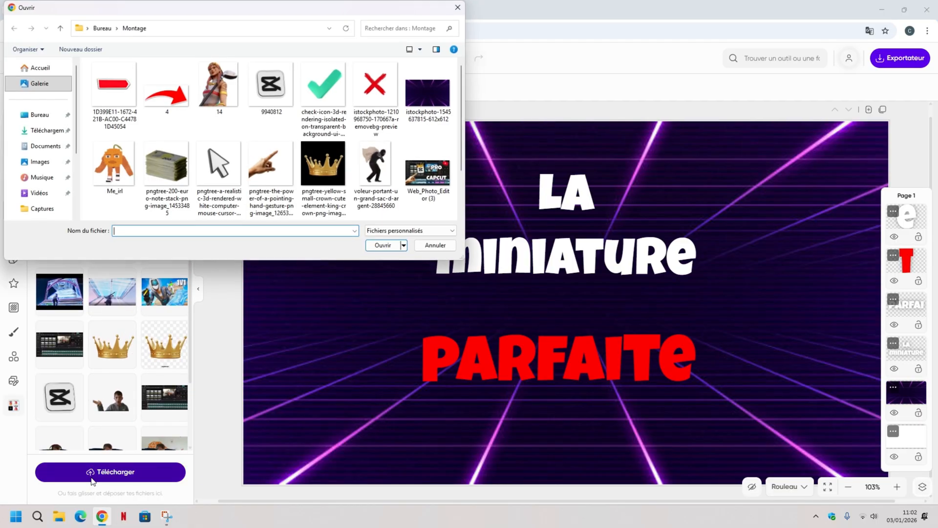
{"action": "left_click", "coordinate": [221, 166]}
{"action": "left_click", "coordinate": [383, 245]}
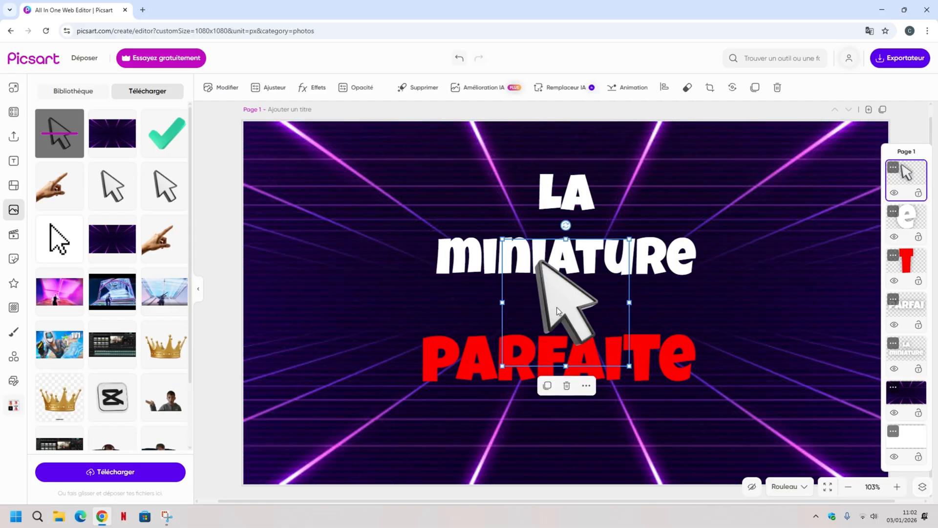
Shrink the cursor image and place it over the lower edge of the final "e" of "PARFAITE".
{"action": "left_click_drag", "start_coordinate": [556, 307], "coordinate": [676, 400]}
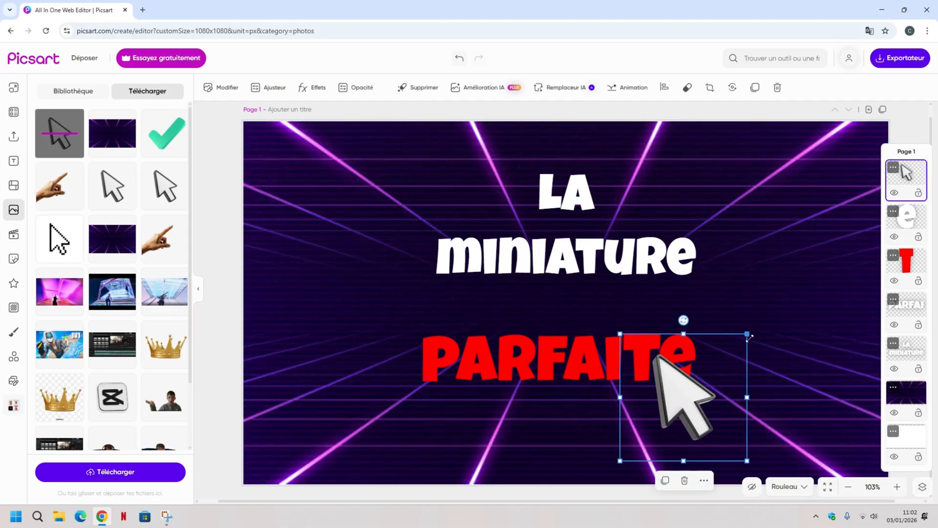
{"action": "left_click_drag", "start_coordinate": [748, 336], "coordinate": [718, 366]}
{"action": "left_click_drag", "start_coordinate": [670, 411], "coordinate": [679, 390]}
{"action": "left_click_drag", "start_coordinate": [629, 439], "coordinate": [638, 430]}
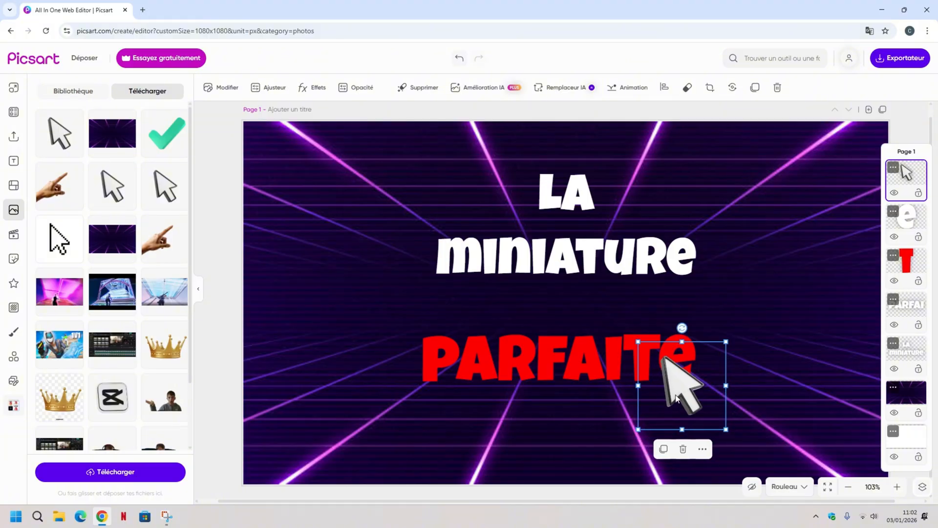
{"action": "left_click_drag", "start_coordinate": [674, 392], "coordinate": [670, 394]}
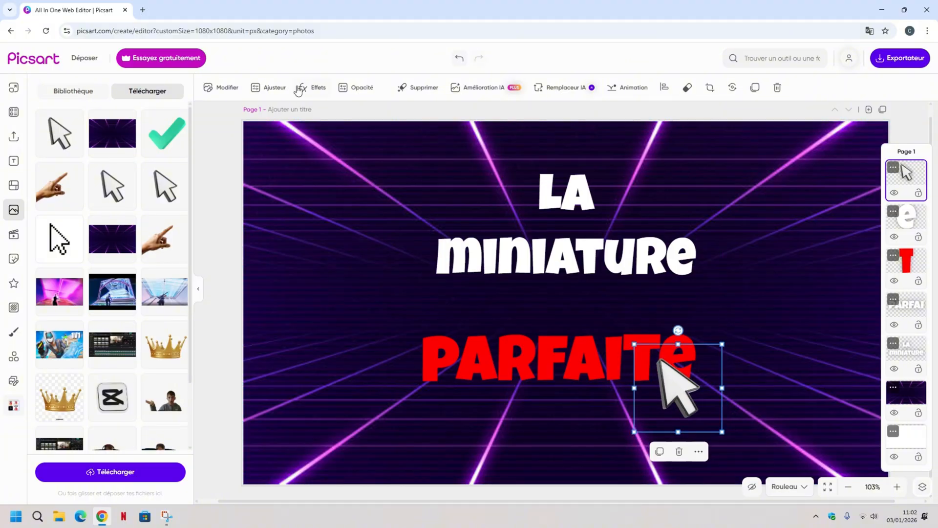
Adjust the cursor image's light to brightness 17, contrast 51, shadows 41 and highlights 41, and deselect it.
{"action": "left_click", "coordinate": [271, 92]}
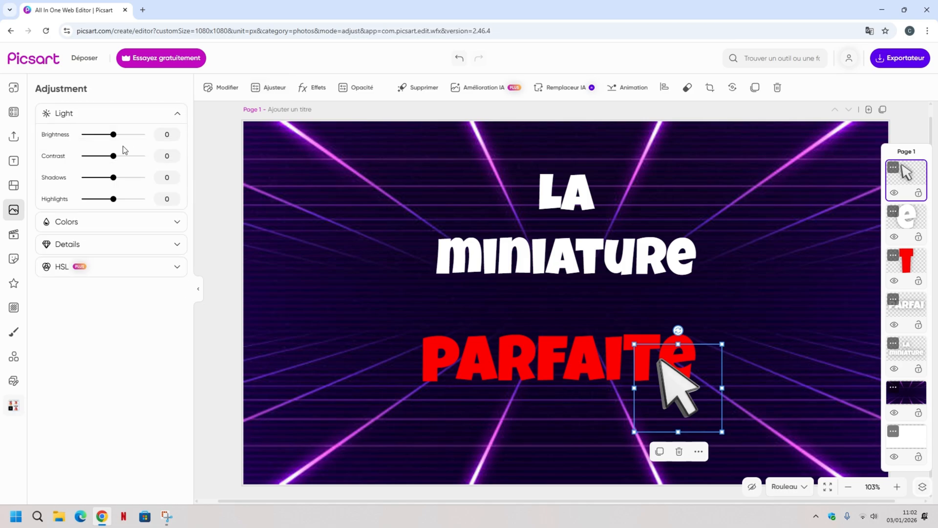
{"action": "left_click_drag", "start_coordinate": [114, 139], "coordinate": [127, 181]}
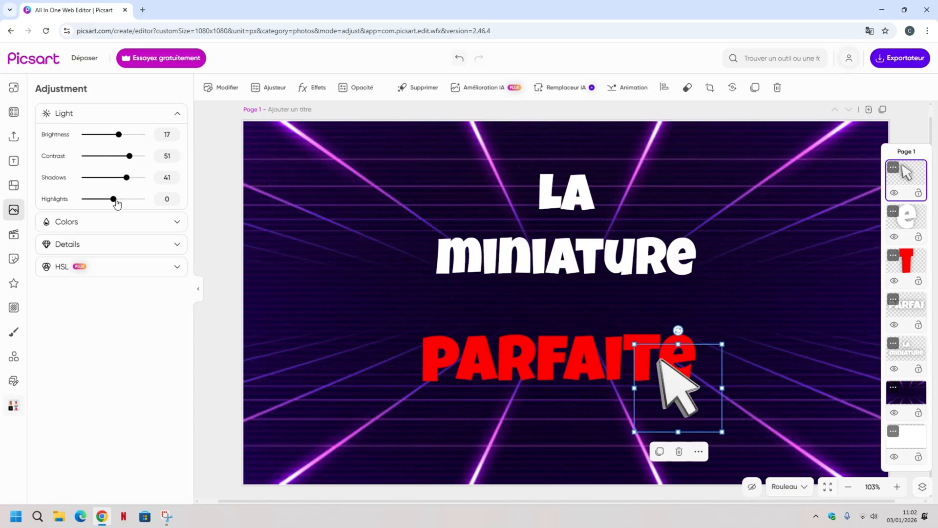
{"action": "mouse_move", "coordinate": [116, 203]}
{"action": "left_mouse_down"}
{"action": "mouse_move", "coordinate": [140, 203]}
{"action": "mouse_move", "coordinate": [63, 210]}
{"action": "mouse_move", "coordinate": [109, 211]}
{"action": "left_mouse_up"}
{"action": "left_click_drag", "start_coordinate": [126, 213], "coordinate": [127, 213]}
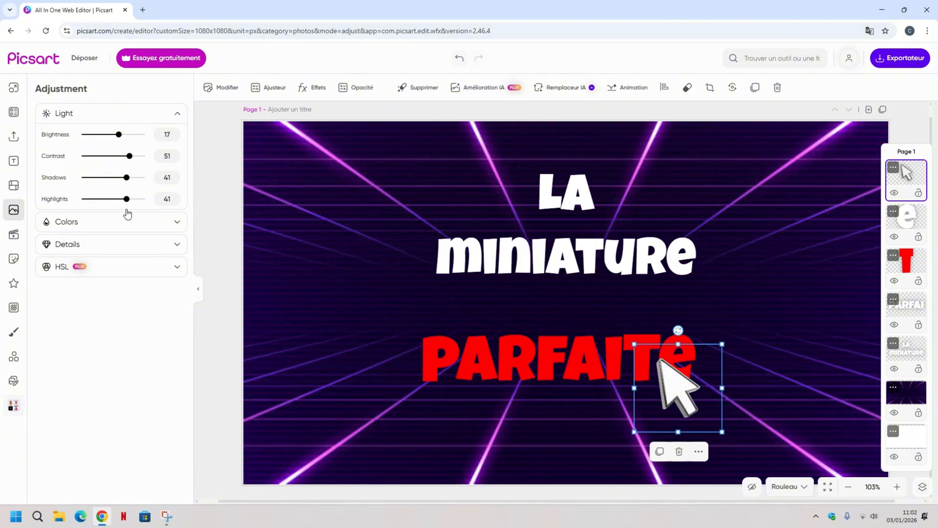
{"action": "left_click", "coordinate": [219, 171]}
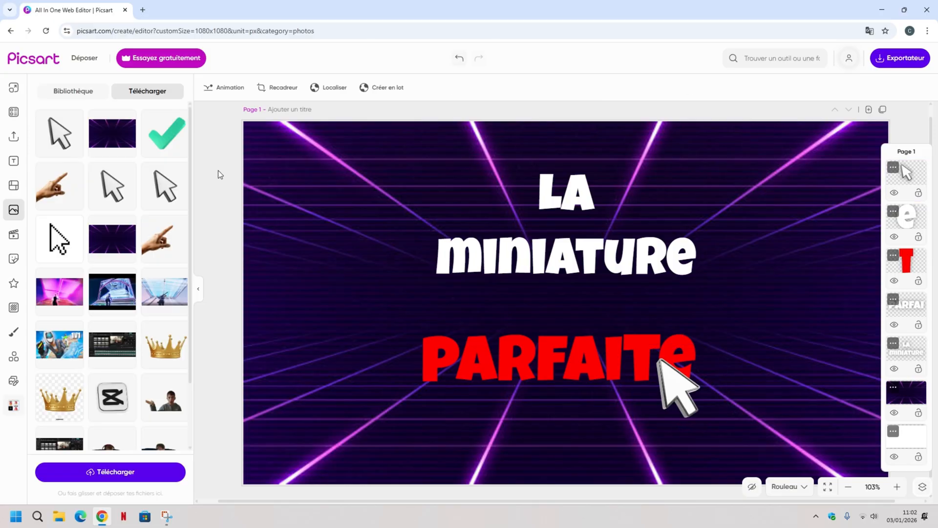
Upload the yellow crown image from the Montage folder and add it to the thumbnail.
{"action": "left_click", "coordinate": [98, 478]}
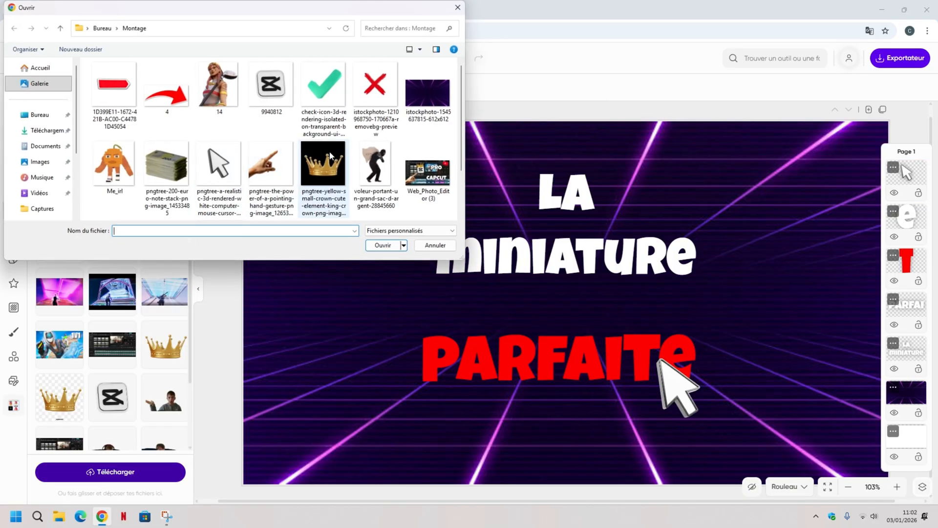
{"action": "scroll", "coordinate": [337, 166], "scroll_direction": "down", "scroll_amount": 1}
{"action": "scroll", "coordinate": [337, 166], "scroll_direction": "up", "scroll_amount": 1}
{"action": "left_click", "coordinate": [338, 168]}
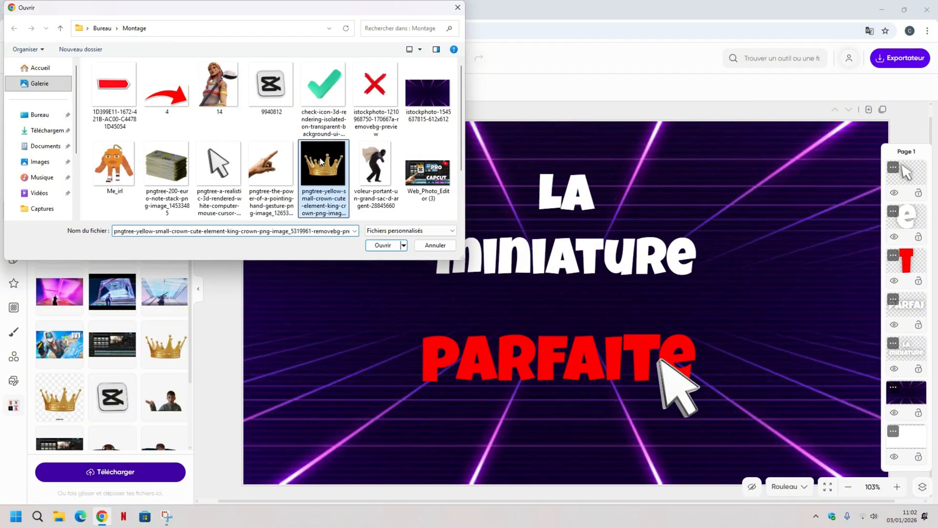
{"action": "left_click", "coordinate": [381, 245]}
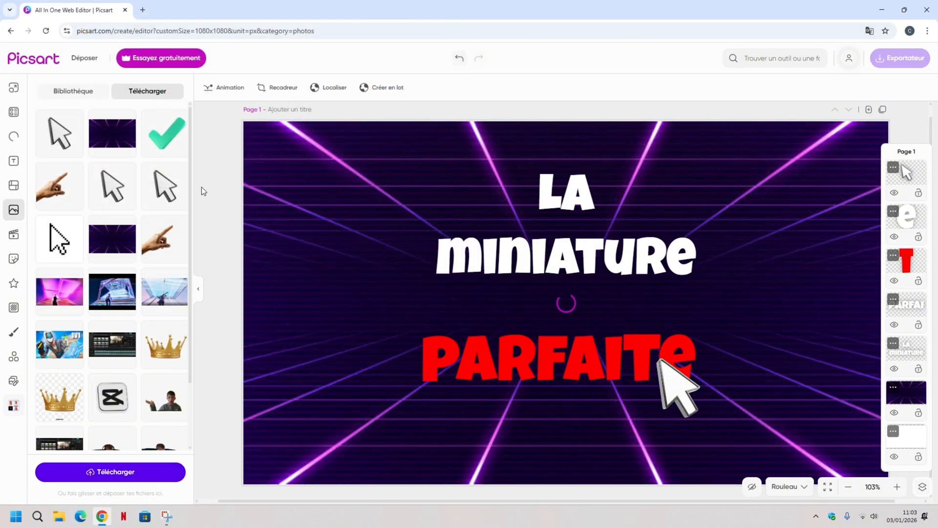
Tilt the crown slightly counterclockwise, shrink it and set it on top of the "P" of "PARFAITE".
{"action": "left_click_drag", "start_coordinate": [561, 292], "coordinate": [452, 288]}
{"action": "left_click_drag", "start_coordinate": [456, 226], "coordinate": [443, 223]}
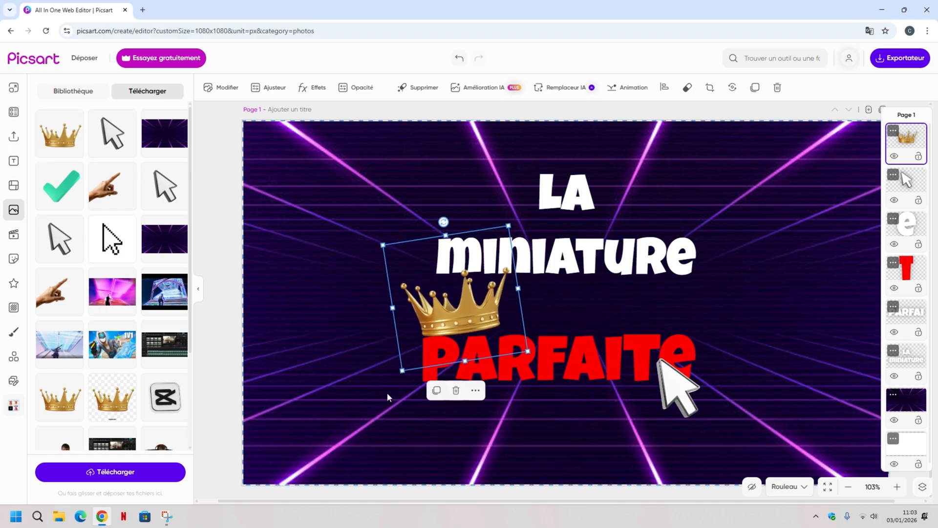
{"action": "left_click_drag", "start_coordinate": [509, 228], "coordinate": [495, 245]}
{"action": "left_click_drag", "start_coordinate": [453, 312], "coordinate": [452, 319]}
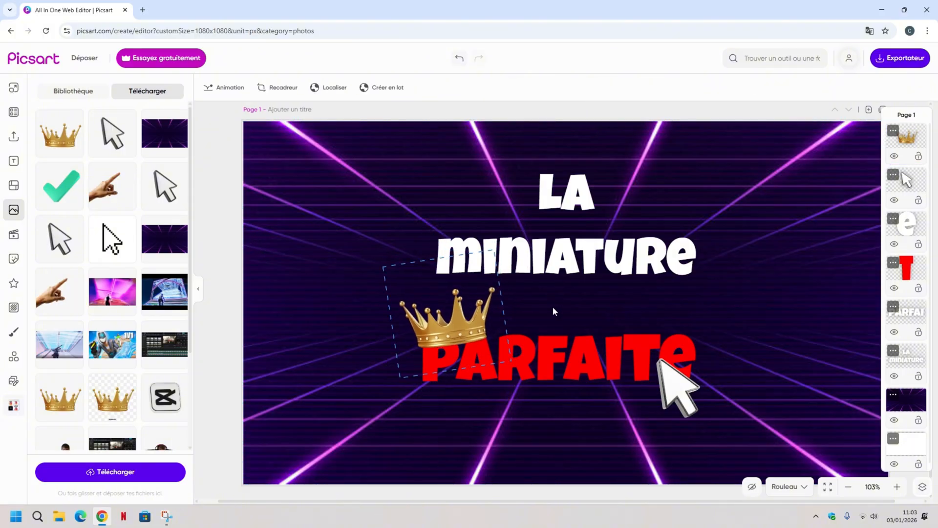
{"action": "left_click_drag", "start_coordinate": [493, 251], "coordinate": [490, 256]}
{"action": "left_click_drag", "start_coordinate": [464, 311], "coordinate": [467, 312]}
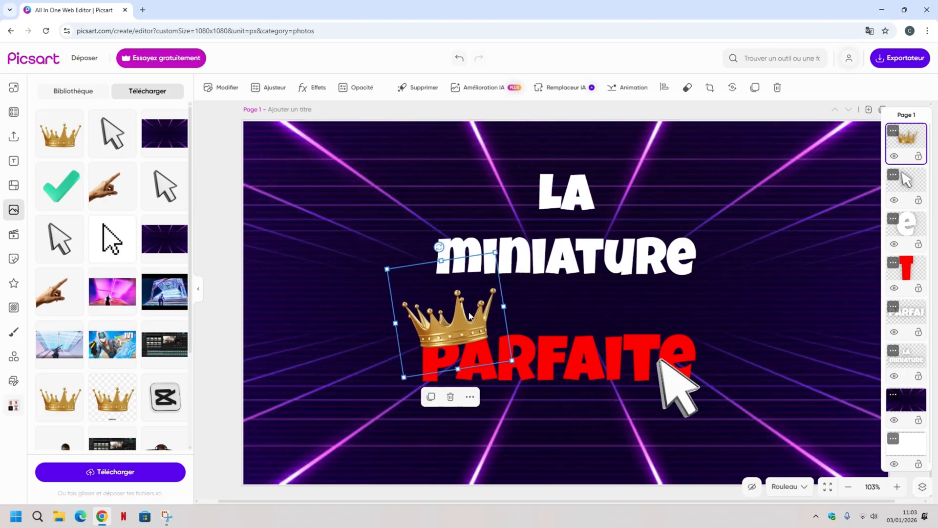
{"action": "left_click", "coordinate": [218, 246]}
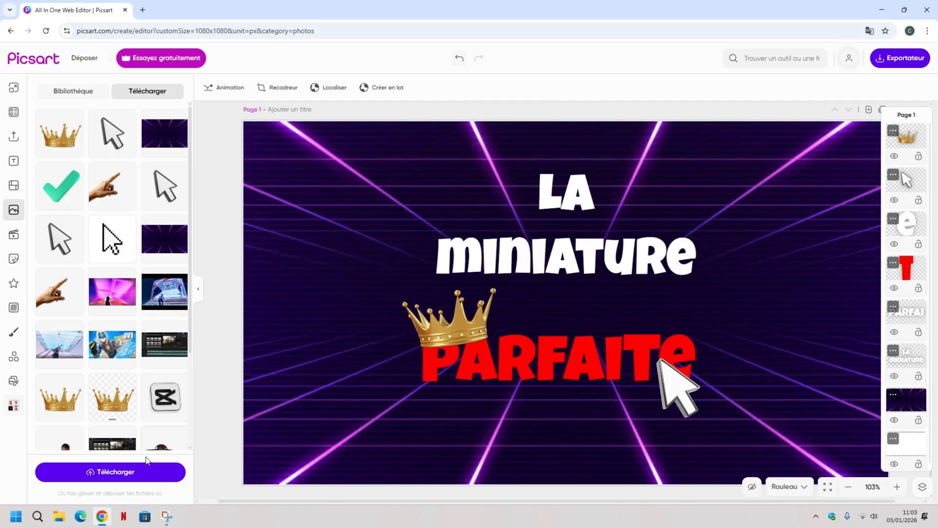
Upload the pointing hand image from the Montage folder and add it to the thumbnail.
{"action": "left_click", "coordinate": [126, 480]}
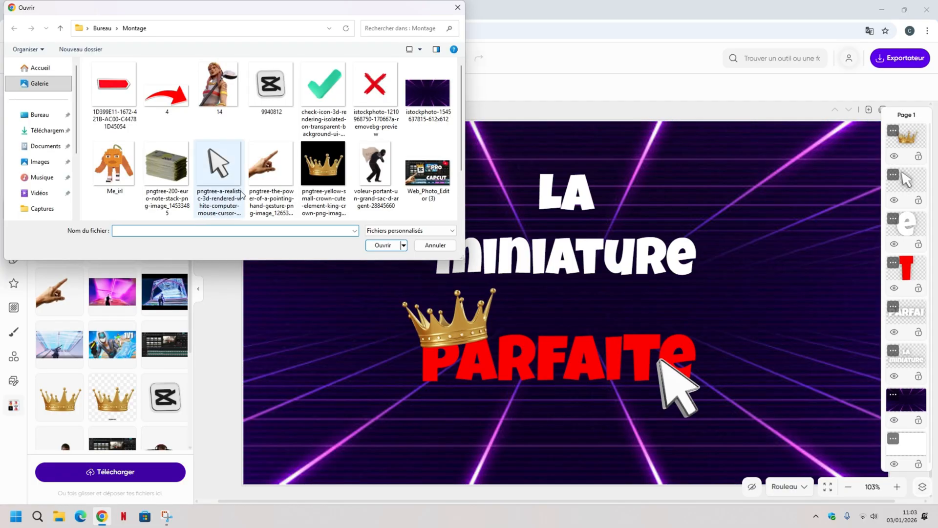
{"action": "left_click", "coordinate": [272, 166]}
{"action": "left_click", "coordinate": [382, 245]}
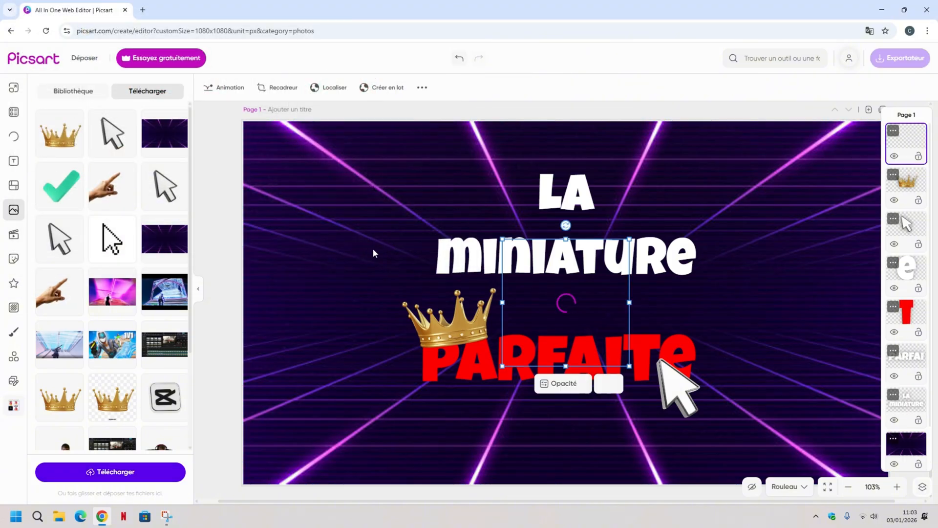
Enlarge the pointing hand and place it in the thumbnail's lower-left corner, with the finger aimed at the crown.
{"action": "left_click_drag", "start_coordinate": [553, 336], "coordinate": [289, 447]}
{"action": "left_click_drag", "start_coordinate": [378, 364], "coordinate": [439, 302]}
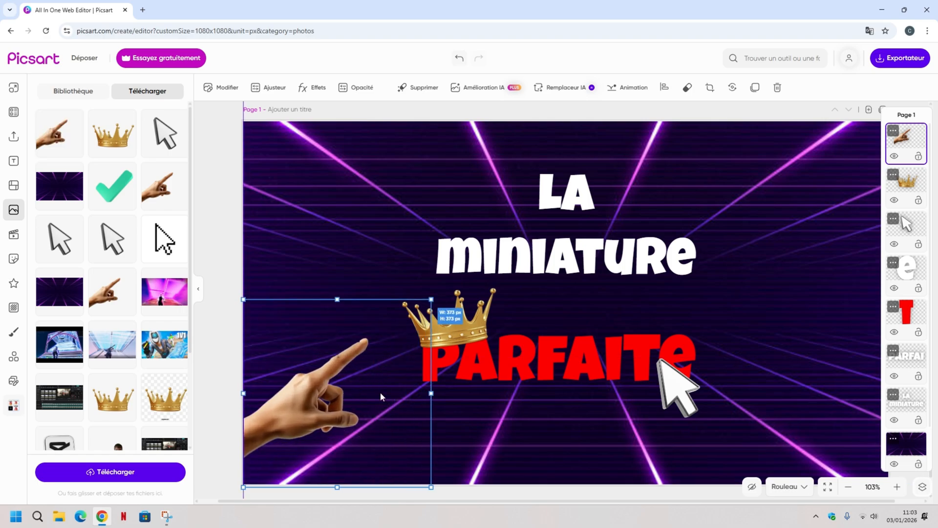
{"action": "left_click_drag", "start_coordinate": [244, 490], "coordinate": [238, 504]}
{"action": "left_click_drag", "start_coordinate": [262, 429], "coordinate": [285, 434]}
{"action": "left_click_drag", "start_coordinate": [440, 314], "coordinate": [443, 311]}
{"action": "left_click", "coordinate": [225, 177]}
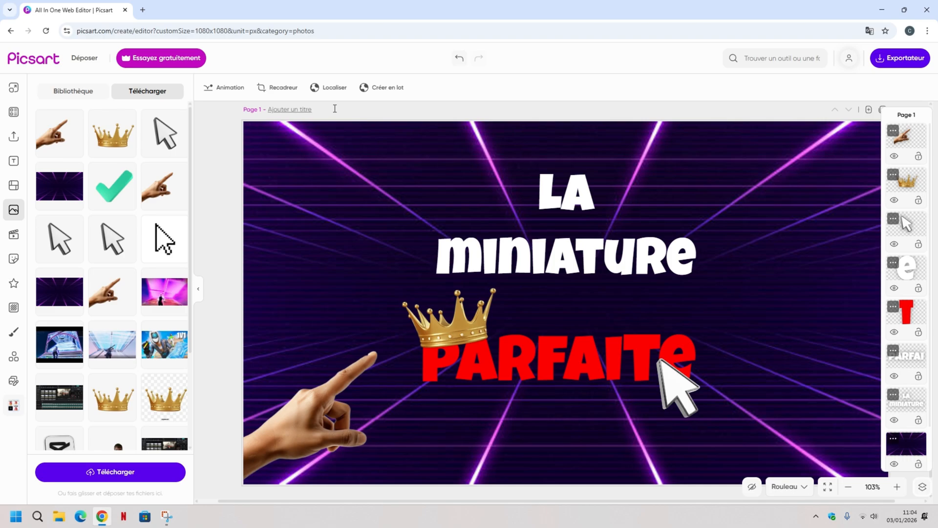
Show the sharing and download options for exporting the thumbnail, and close them without exporting.
{"action": "left_click", "coordinate": [904, 59]}
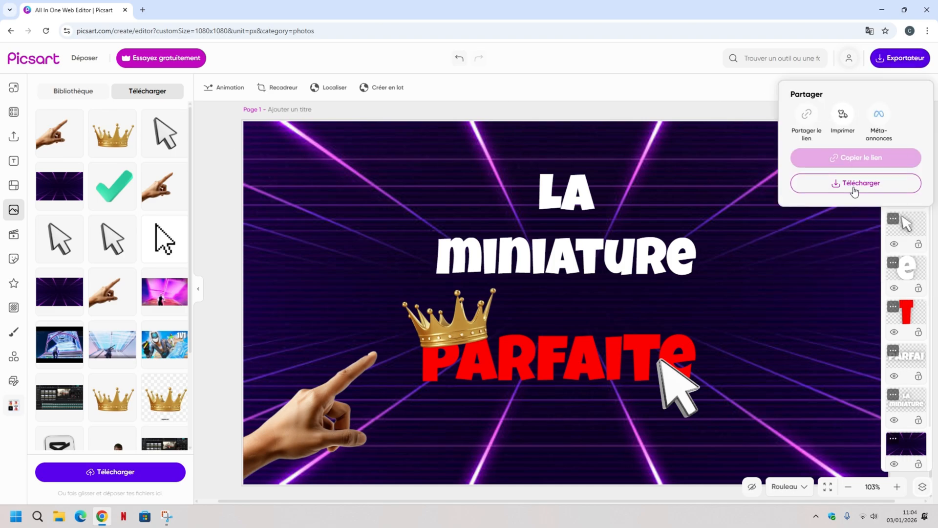
{"action": "left_click", "coordinate": [666, 94]}
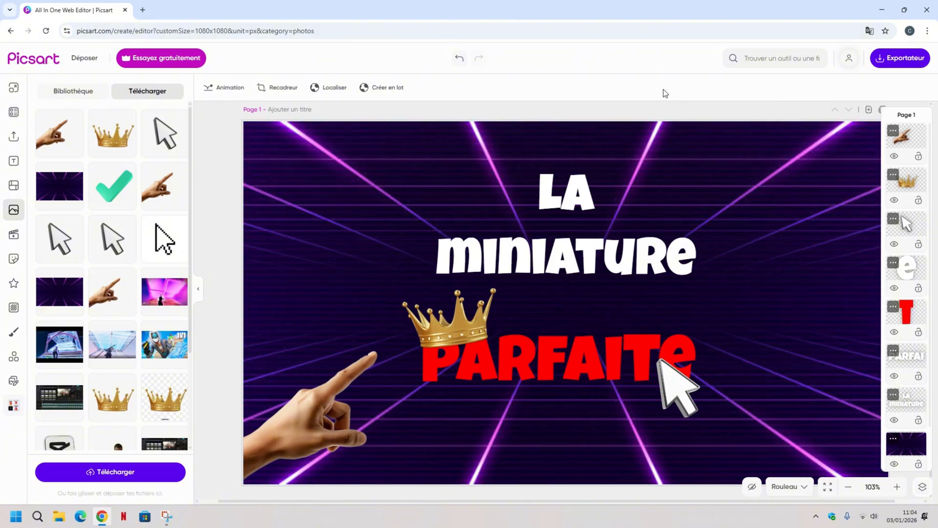